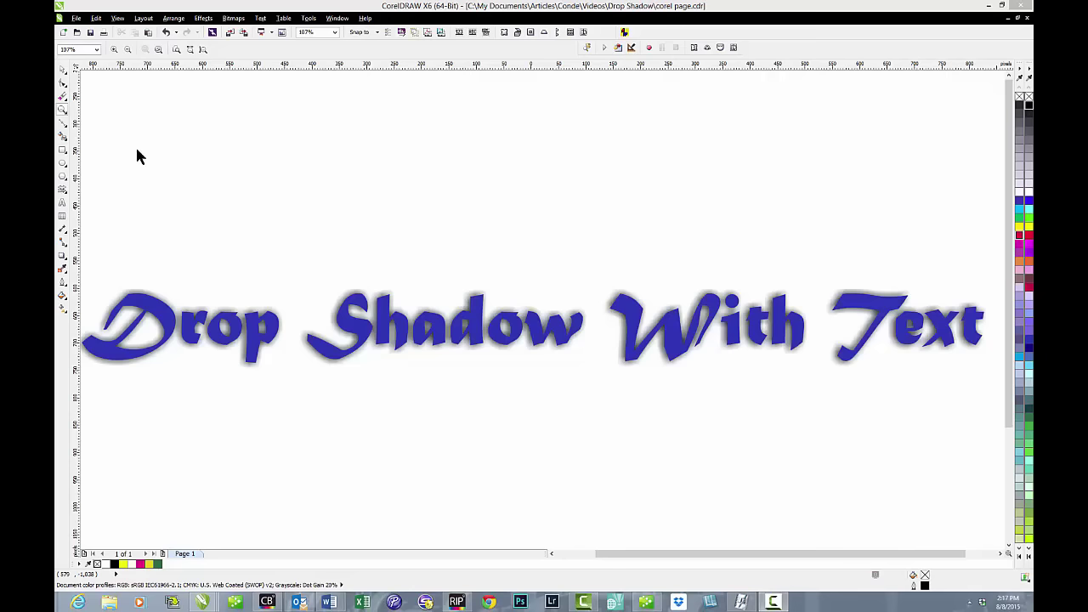
Zoom in on the 'Sha' and 'D' letters to inspect the shadow, then zoom back out.
{"action": "left_click", "coordinate": [62, 123]}
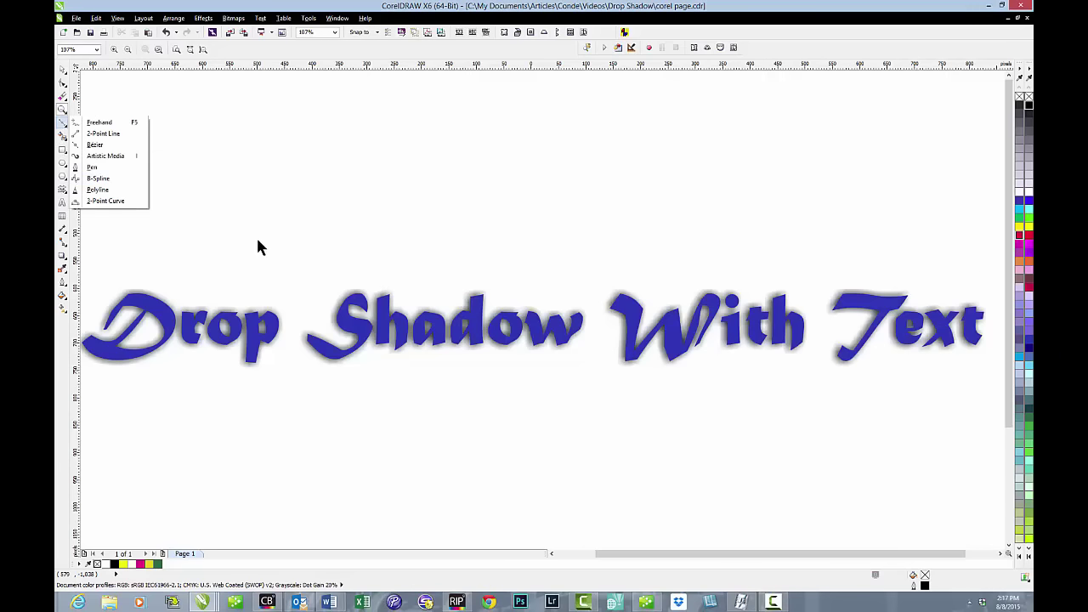
{"action": "left_click_drag", "start_coordinate": [304, 278], "coordinate": [446, 352]}
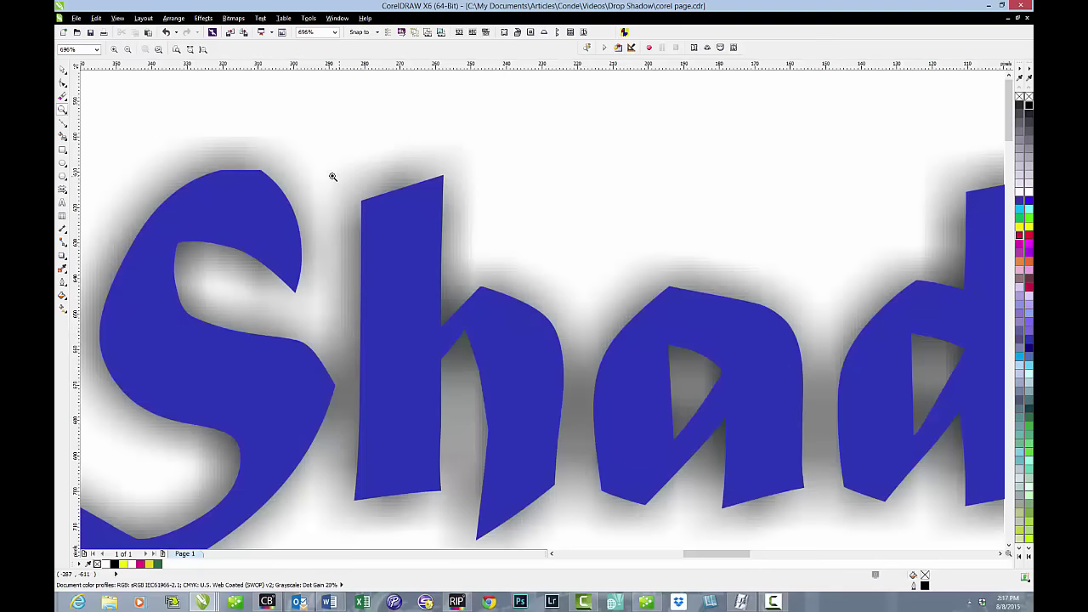
{"action": "left_click_drag", "start_coordinate": [301, 116], "coordinate": [474, 264]}
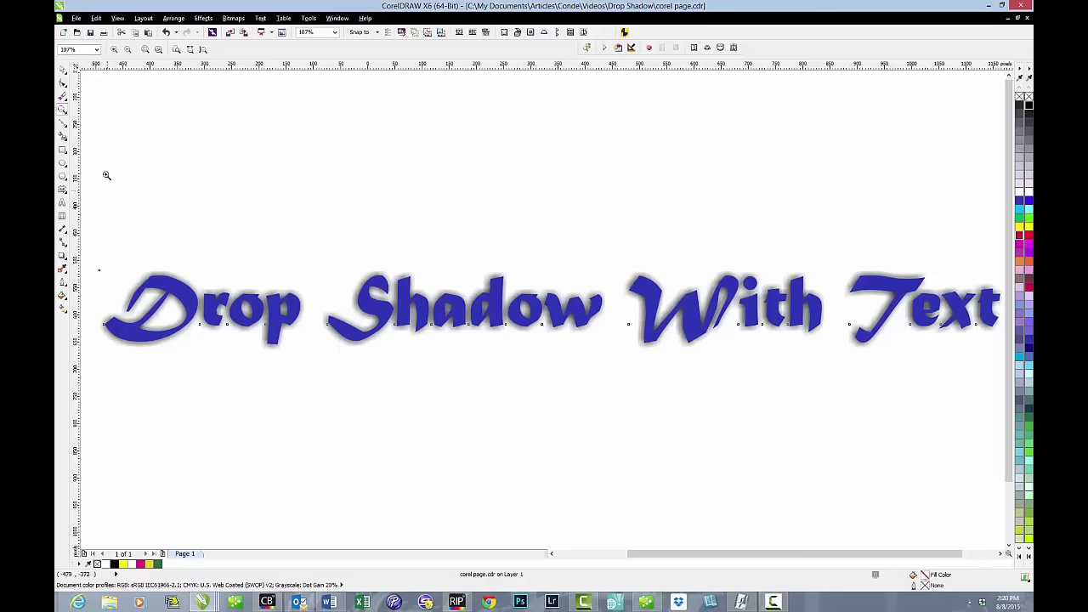
{"action": "left_click", "coordinate": [62, 72]}
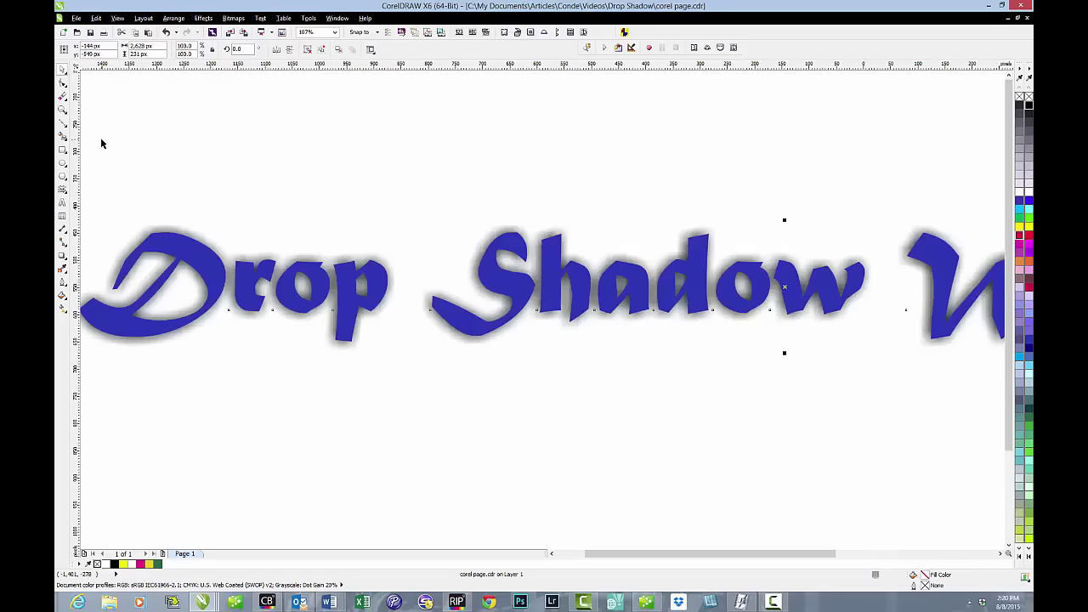
{"action": "left_click", "coordinate": [62, 109]}
{"action": "left_click_drag", "start_coordinate": [128, 203], "coordinate": [192, 252]}
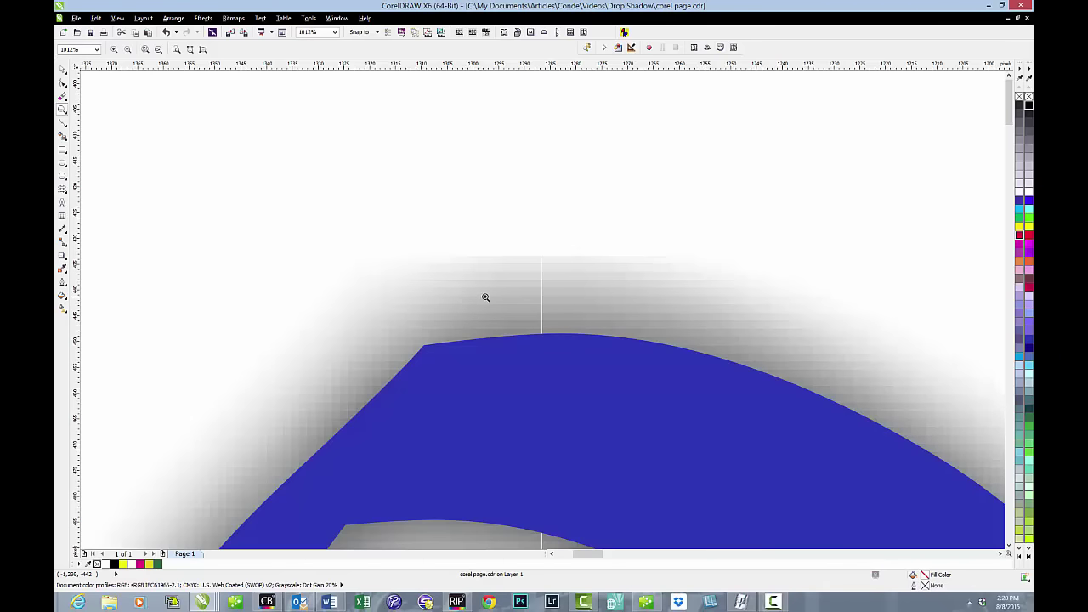
{"action": "left_click", "coordinate": [128, 50]}
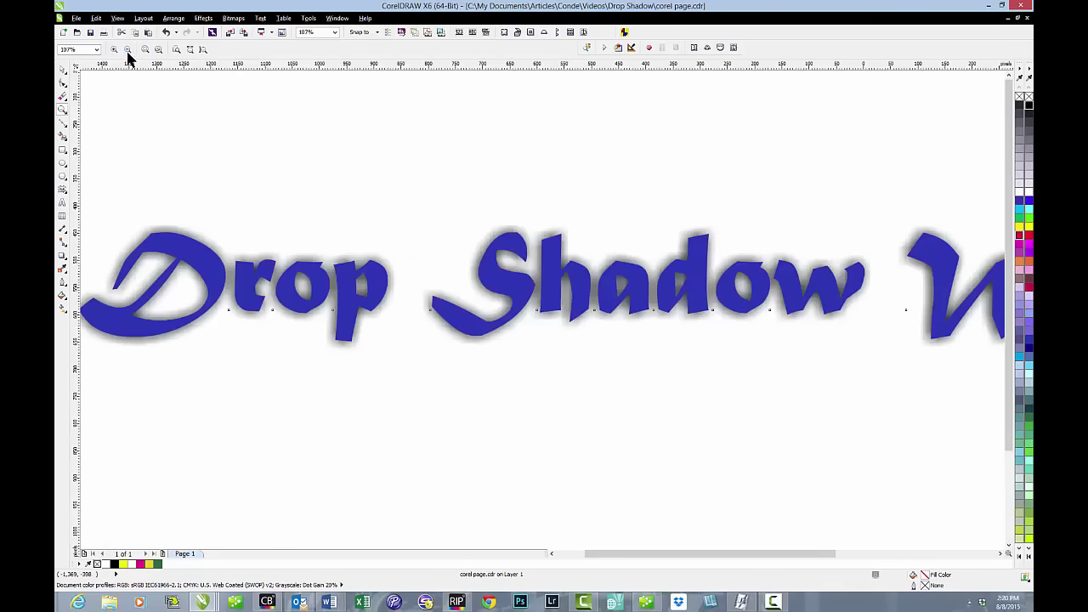
Shrink the blue shadowed line to about half its width and move it to the page centre.
{"action": "left_click", "coordinate": [63, 70]}
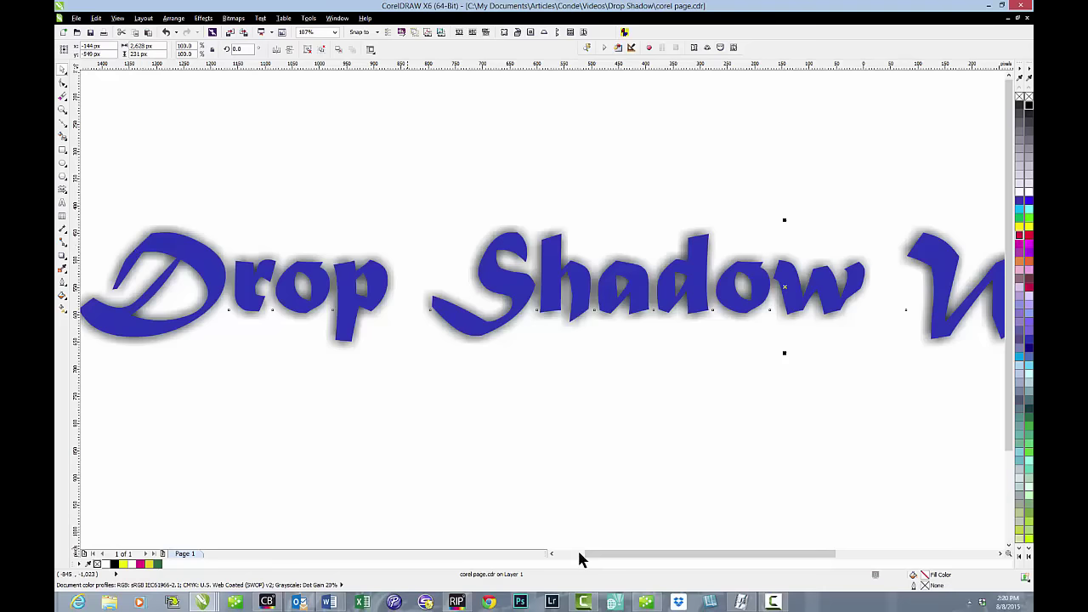
{"action": "left_click_drag", "start_coordinate": [584, 556], "coordinate": [578, 555]}
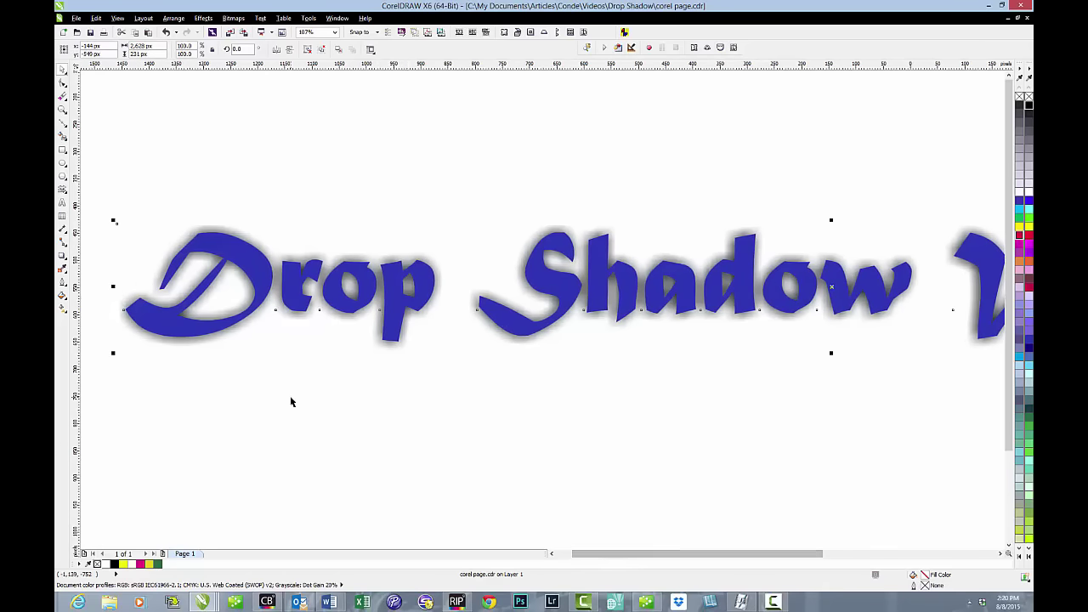
{"action": "left_click_drag", "start_coordinate": [120, 226], "coordinate": [479, 536]}
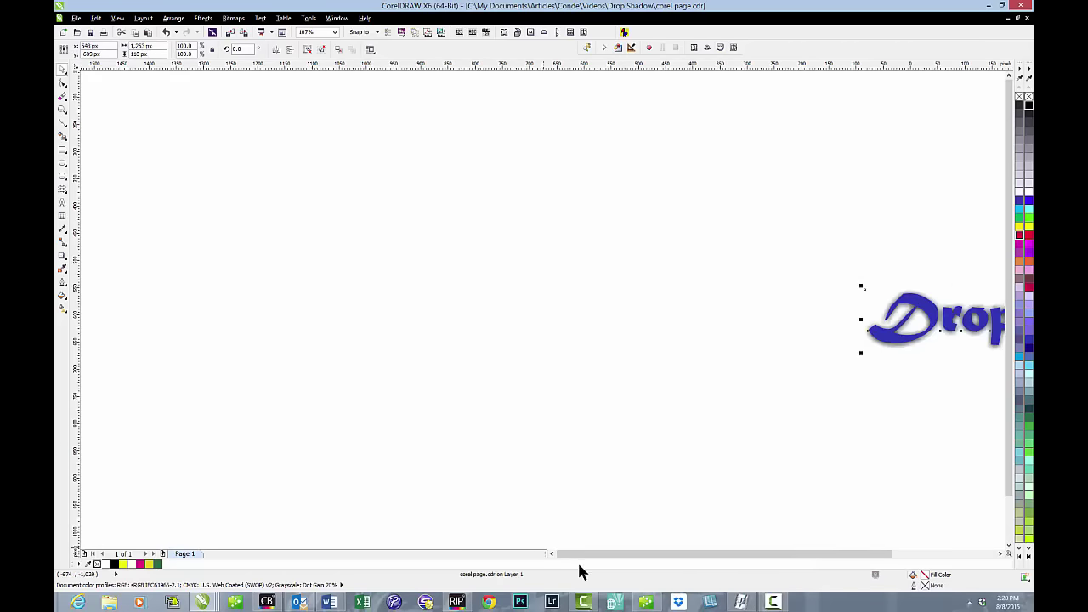
{"action": "left_click_drag", "start_coordinate": [577, 556], "coordinate": [691, 553]}
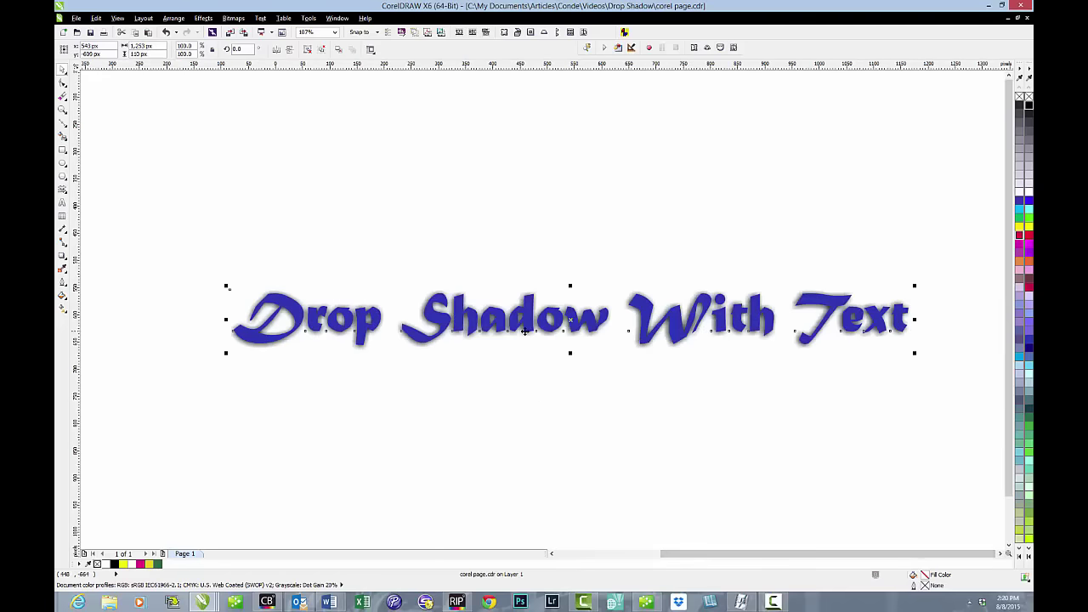
{"action": "left_click_drag", "start_coordinate": [546, 327], "coordinate": [511, 297]}
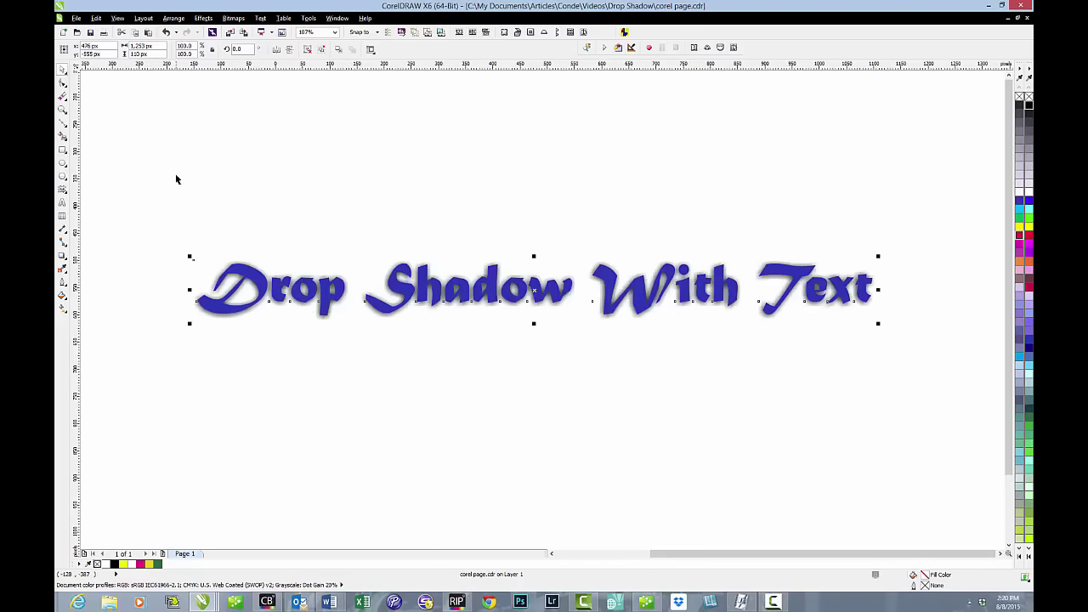
Zoom in and back out to check the resized text line.
{"action": "left_click", "coordinate": [64, 110]}
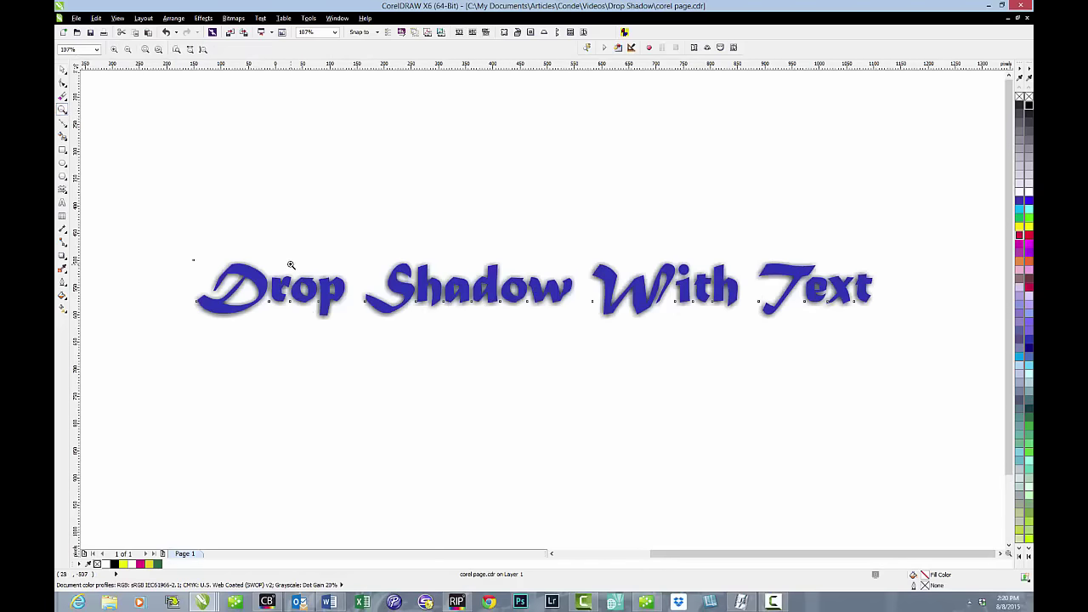
{"action": "scroll", "coordinate": [326, 294], "scroll_direction": "up", "scroll_amount": 6}
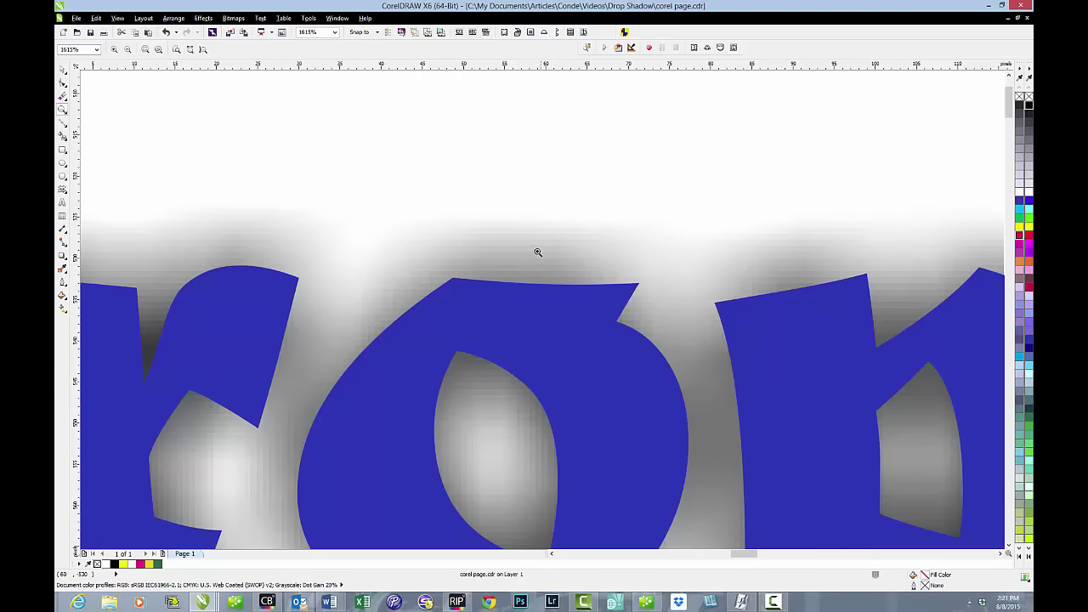
{"action": "left_click", "coordinate": [125, 49]}
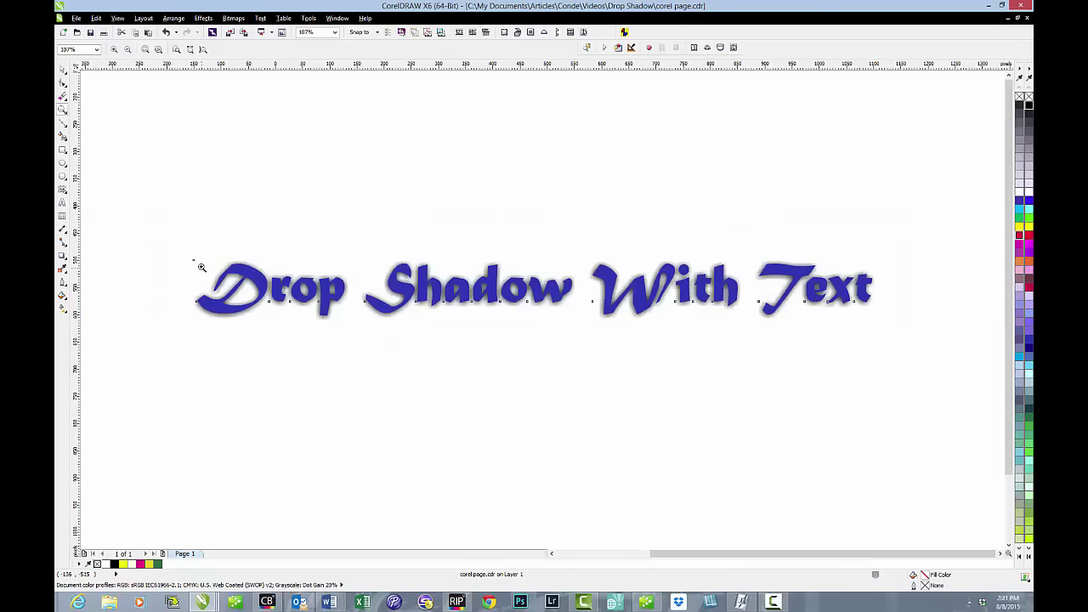
Widen the blue shadowed line from its top-left and bottom-right corners to about 1486 px.
{"action": "left_click", "coordinate": [63, 72]}
{"action": "left_click", "coordinate": [230, 276]}
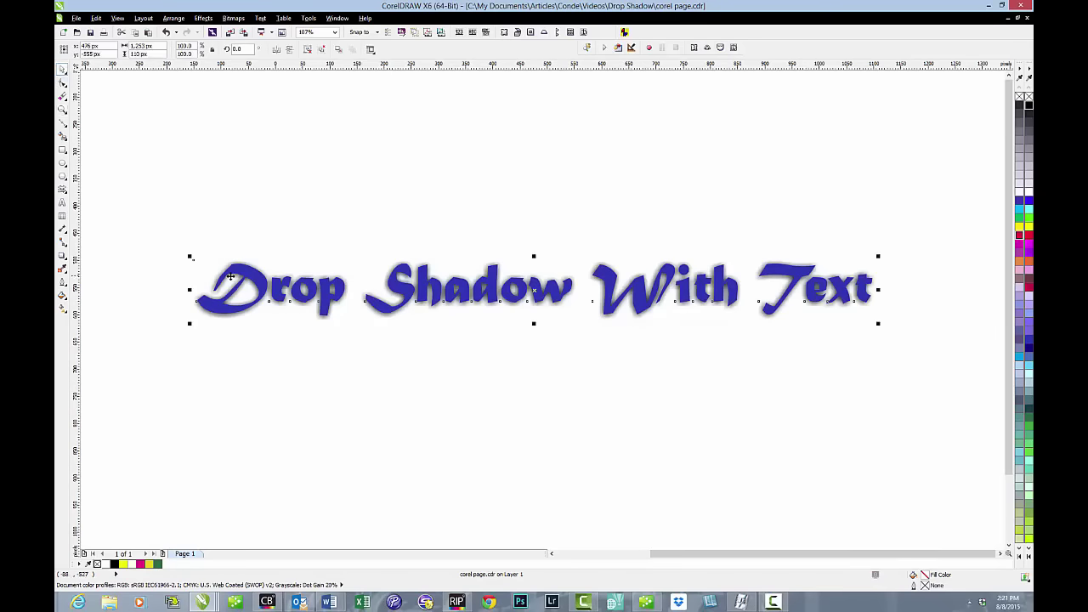
{"action": "left_click_drag", "start_coordinate": [189, 255], "coordinate": [127, 220]}
{"action": "left_click_drag", "start_coordinate": [877, 323], "coordinate": [944, 360]}
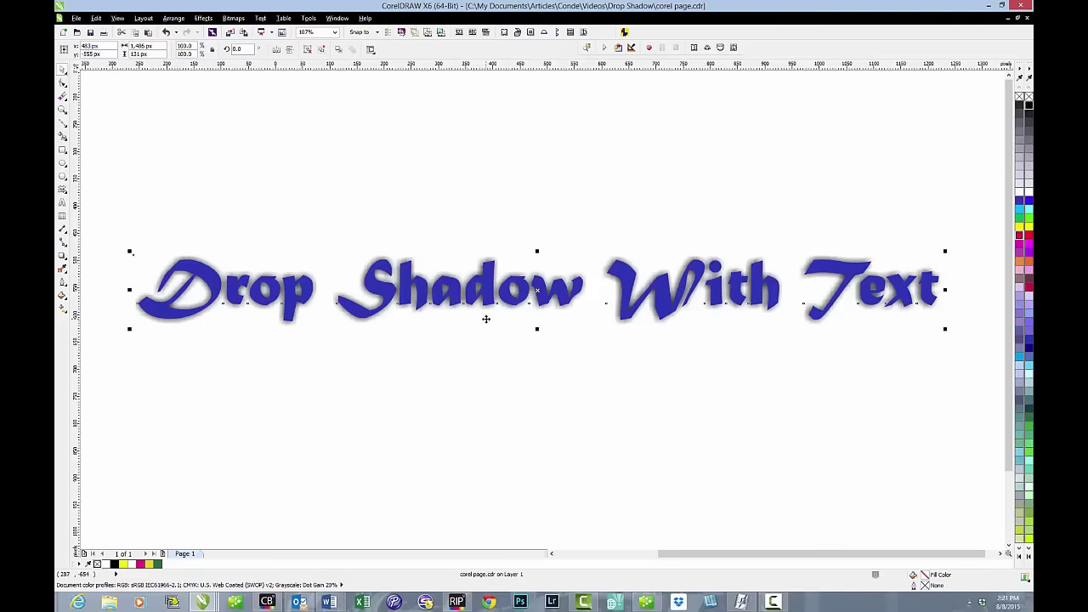
Scroll down and move the black text copy up to mid-page below the blue heading.
{"action": "left_click_drag", "start_coordinate": [1011, 170], "coordinate": [1011, 238]}
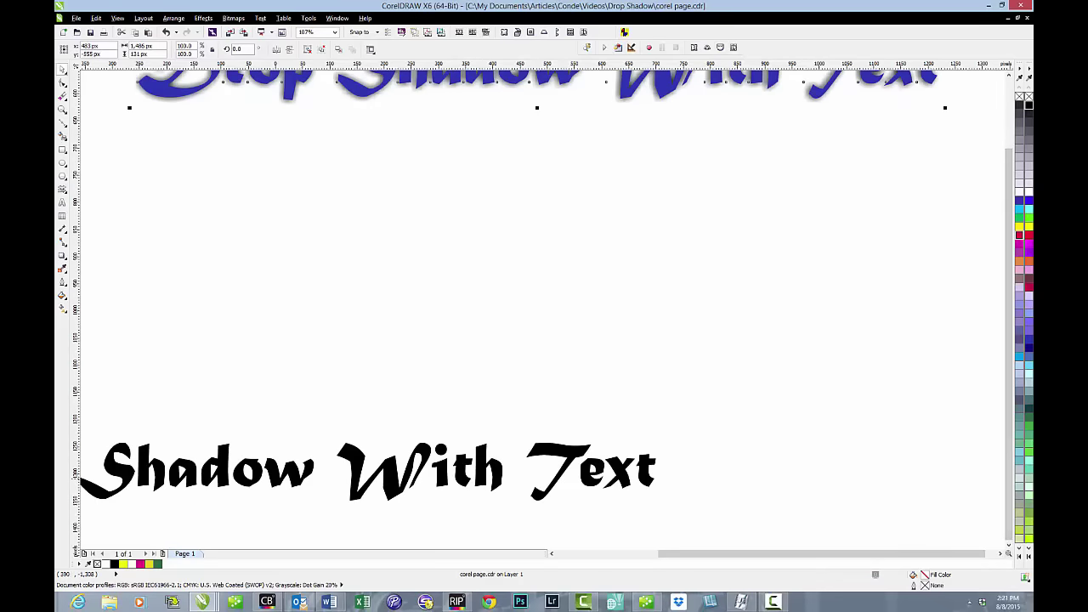
{"action": "left_click_drag", "start_coordinate": [584, 460], "coordinate": [814, 296]}
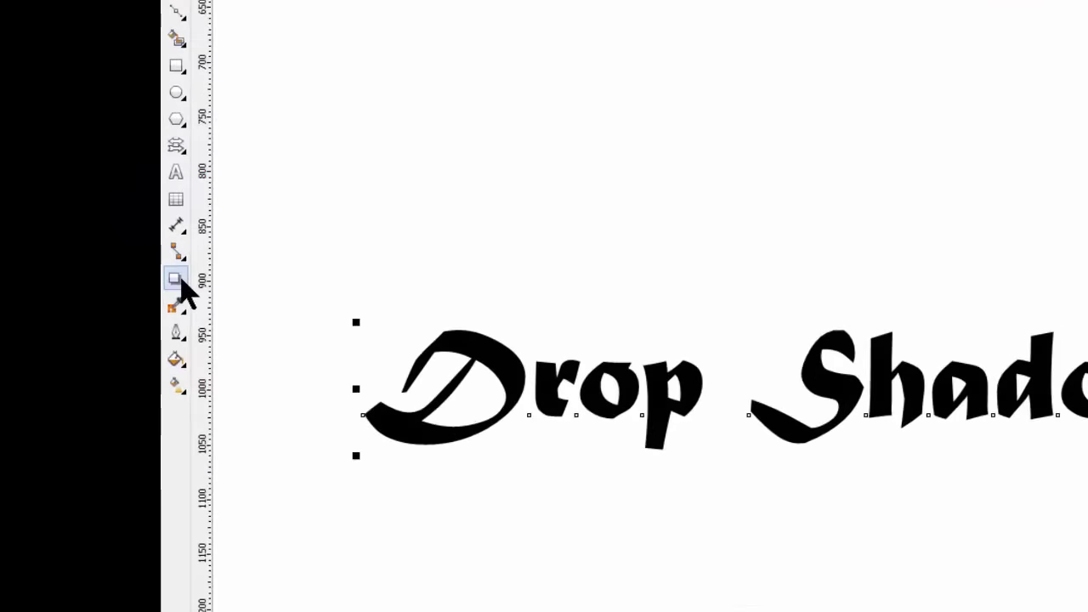
Choose the Drop Shadow tool from the interactive effects flyout, passing briefly through Blend.
{"action": "left_click", "coordinate": [66, 255]}
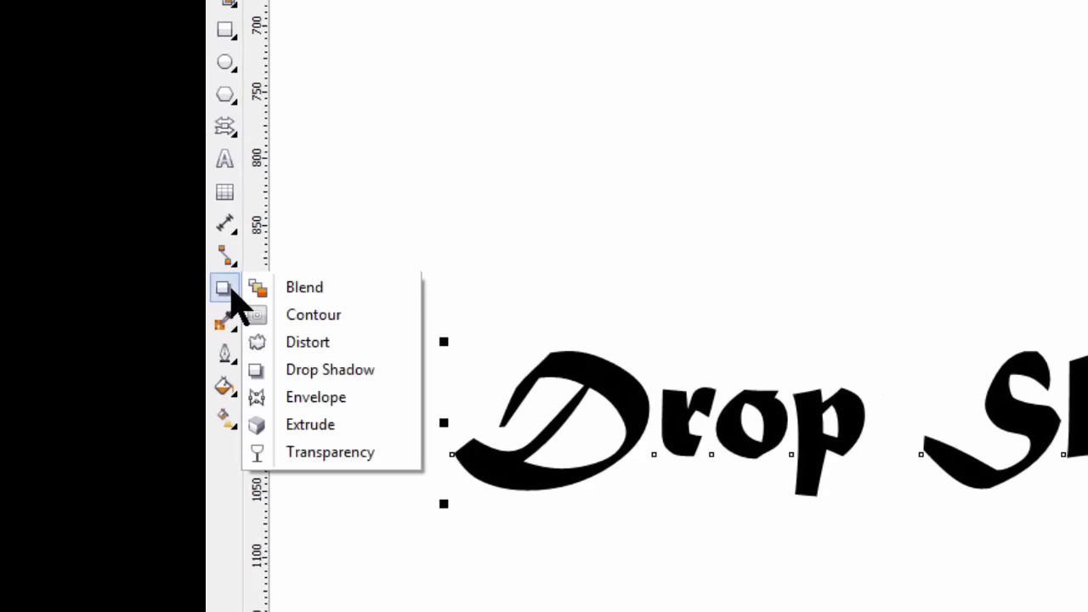
{"action": "left_click", "coordinate": [311, 288]}
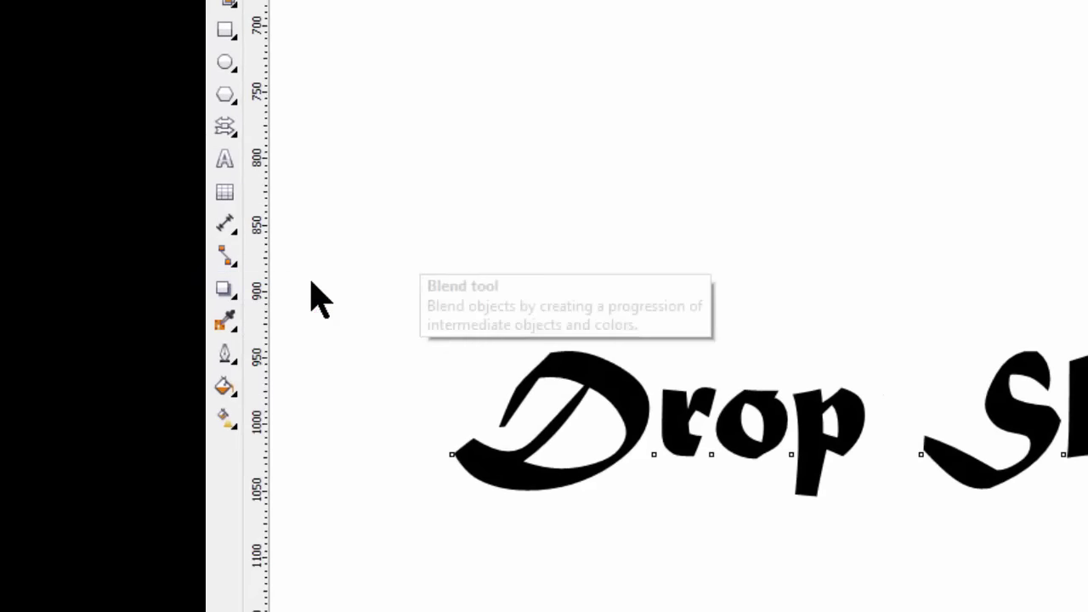
{"action": "left_click", "coordinate": [235, 291]}
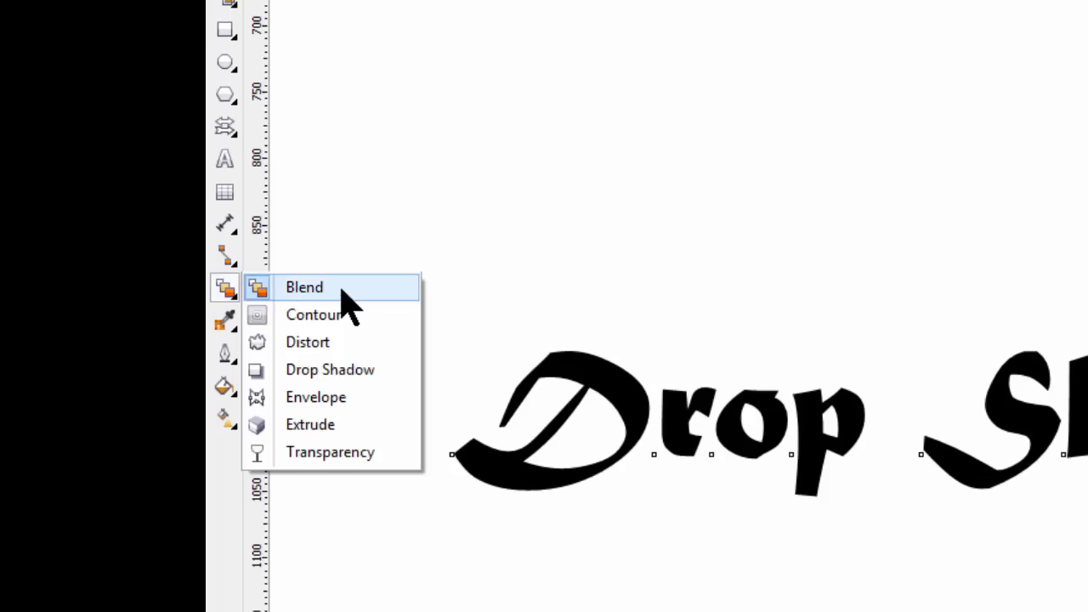
{"action": "left_click", "coordinate": [356, 374]}
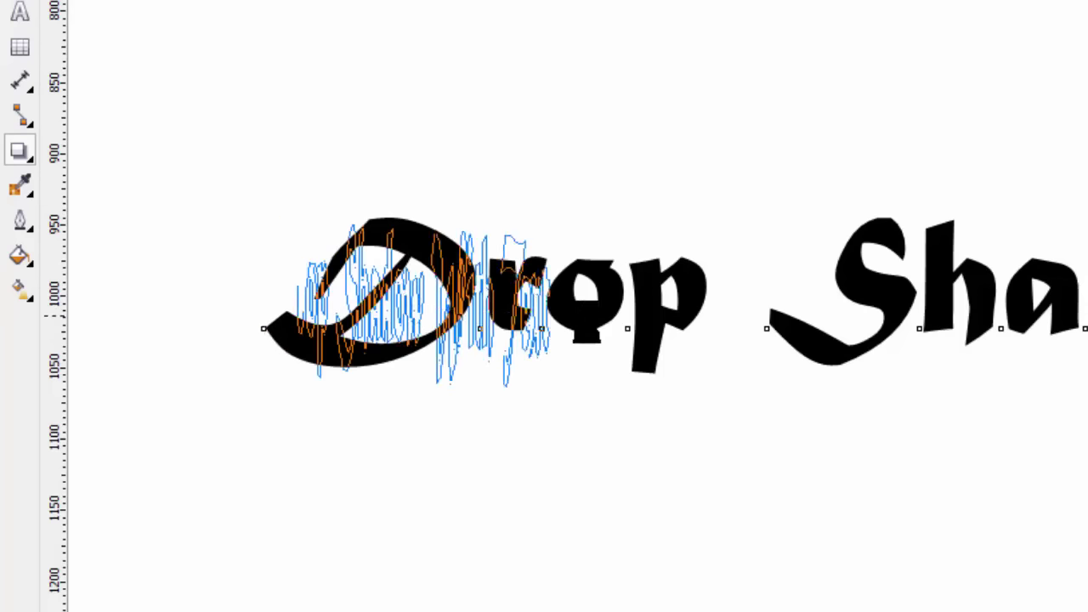
{"action": "left_click_drag", "start_coordinate": [781, 289], "coordinate": [1087, 288]}
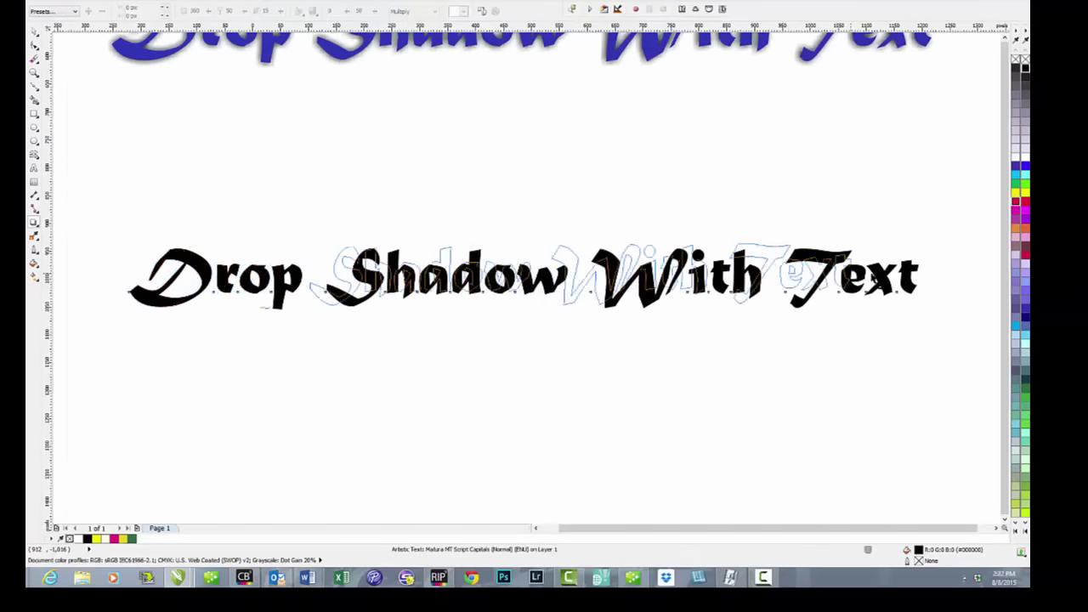
{"action": "left_click_drag", "start_coordinate": [875, 279], "coordinate": [925, 287]}
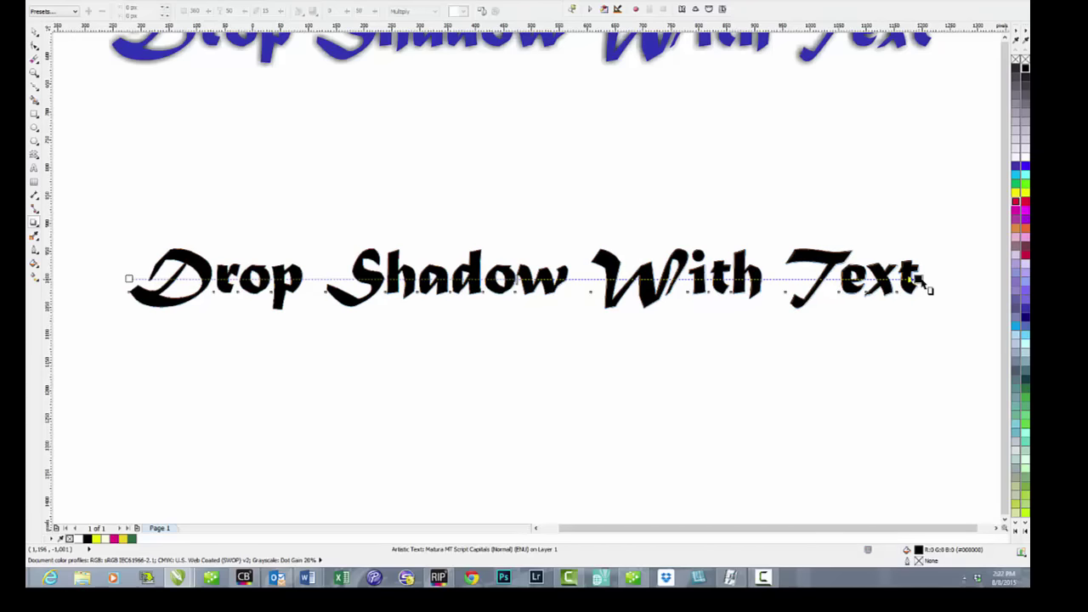
Drag a soft grey drop shadow from the black text, then deselect to view it.
{"action": "left_click_drag", "start_coordinate": [925, 287], "coordinate": [875, 265]}
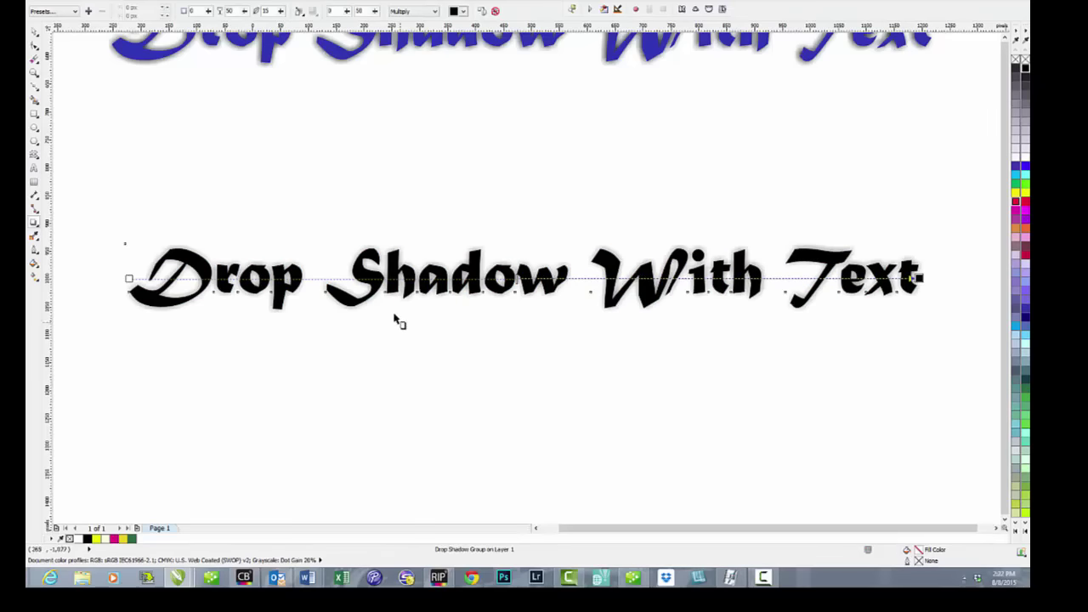
{"action": "left_click", "coordinate": [34, 39]}
{"action": "left_click", "coordinate": [303, 403]}
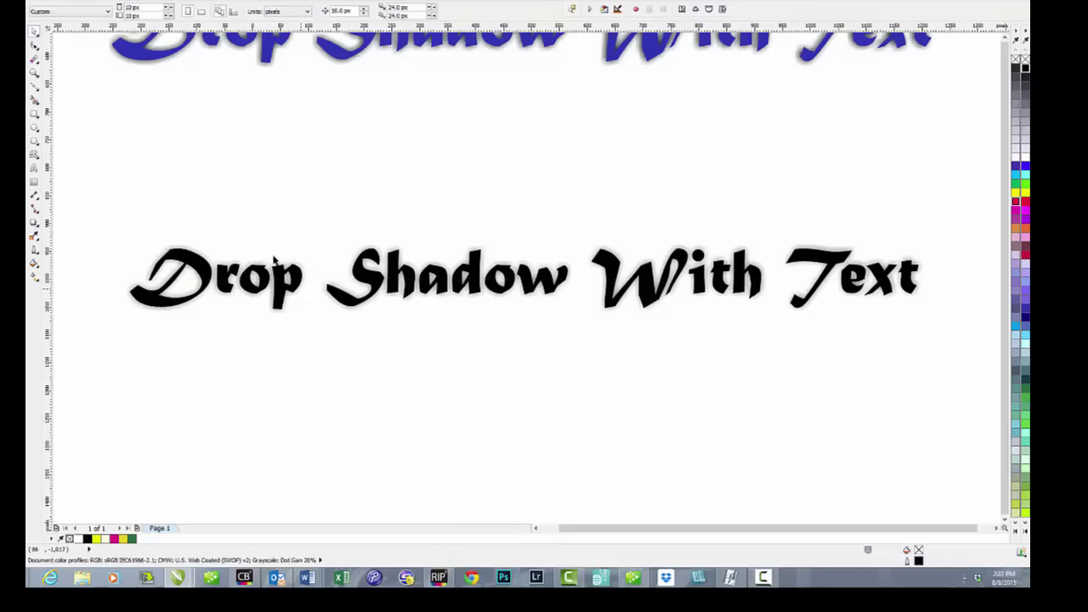
{"action": "left_click", "coordinate": [34, 72]}
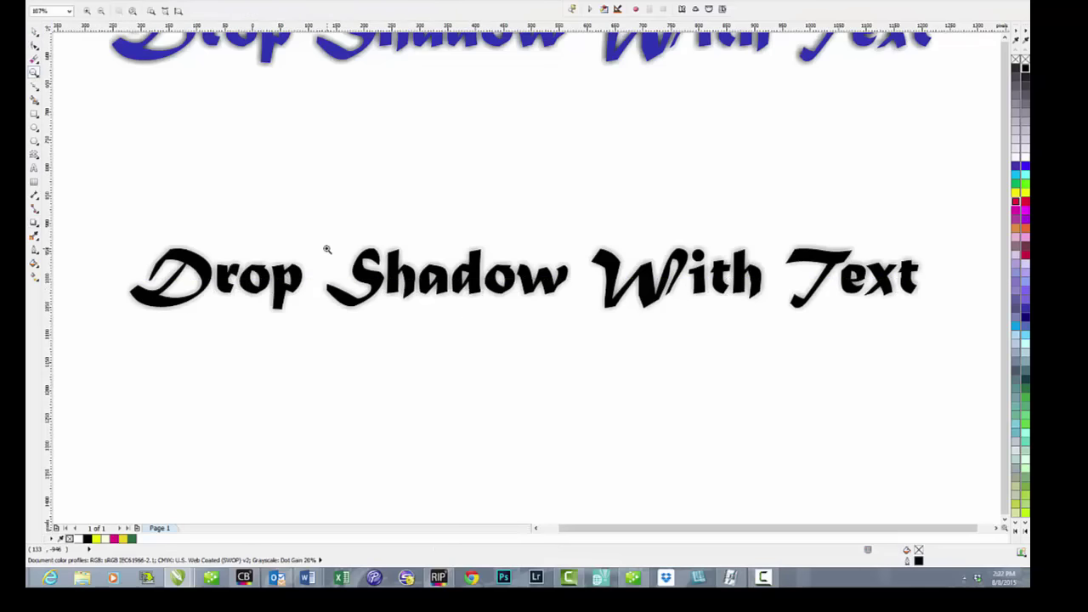
{"action": "left_click_drag", "start_coordinate": [328, 247], "coordinate": [470, 310]}
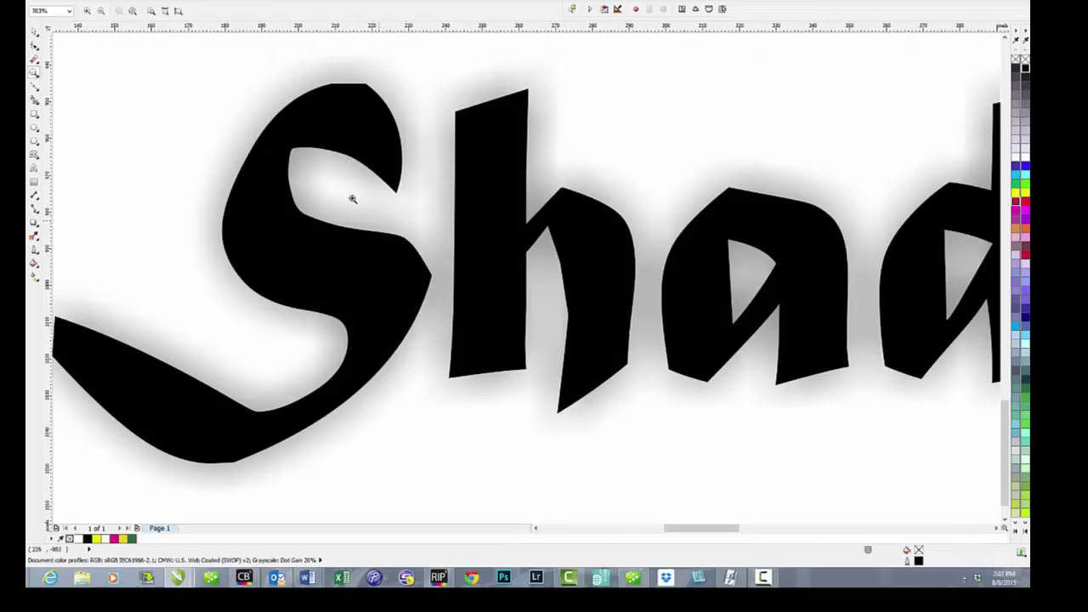
{"action": "left_click", "coordinate": [101, 10]}
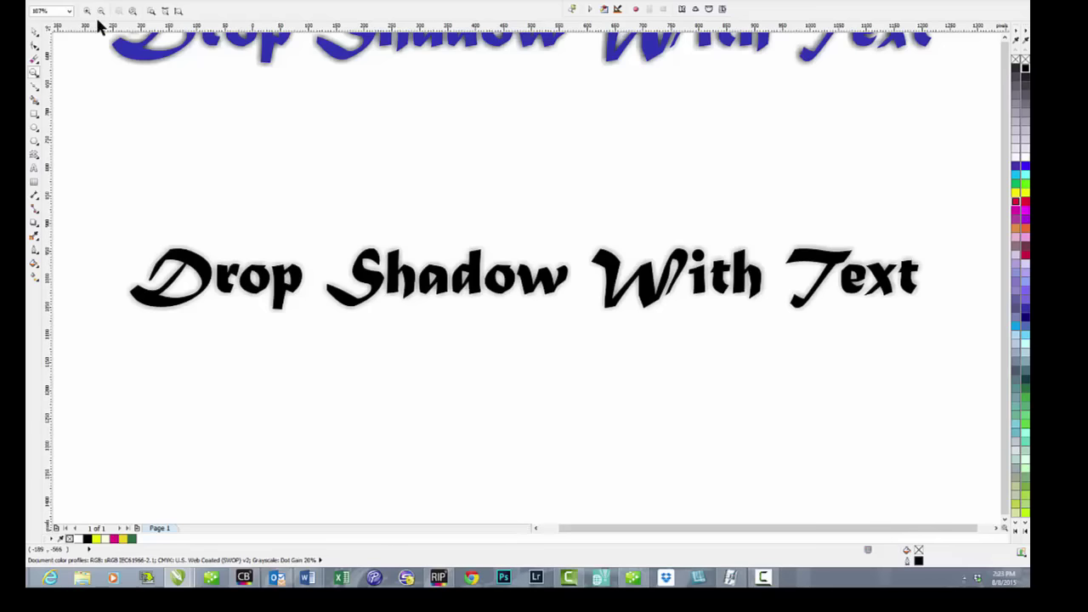
{"action": "left_click", "coordinate": [35, 34]}
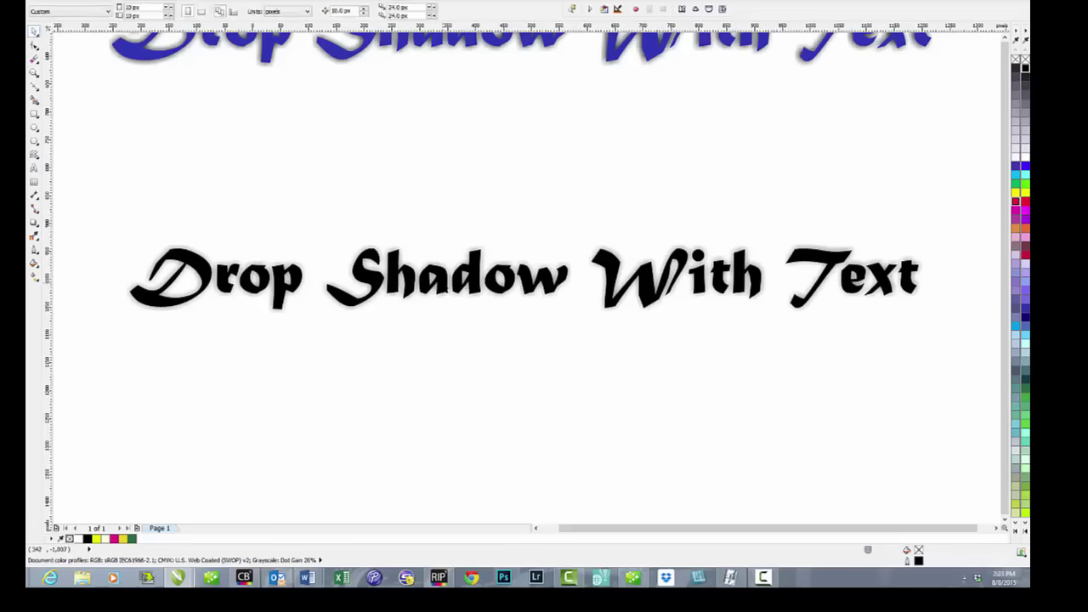
{"action": "left_click", "coordinate": [533, 277]}
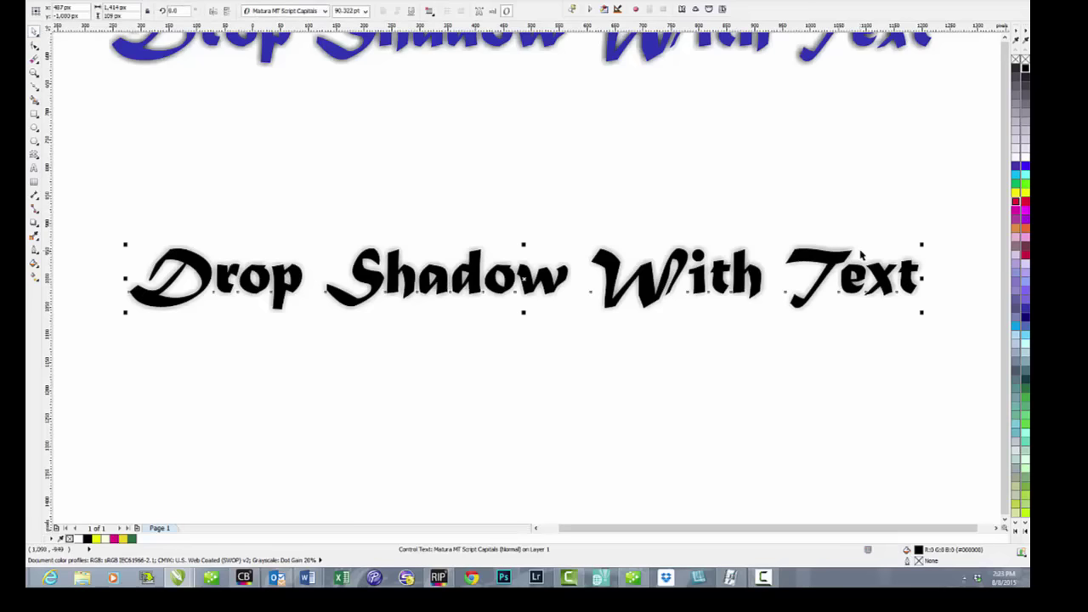
{"action": "left_click", "coordinate": [1025, 255]}
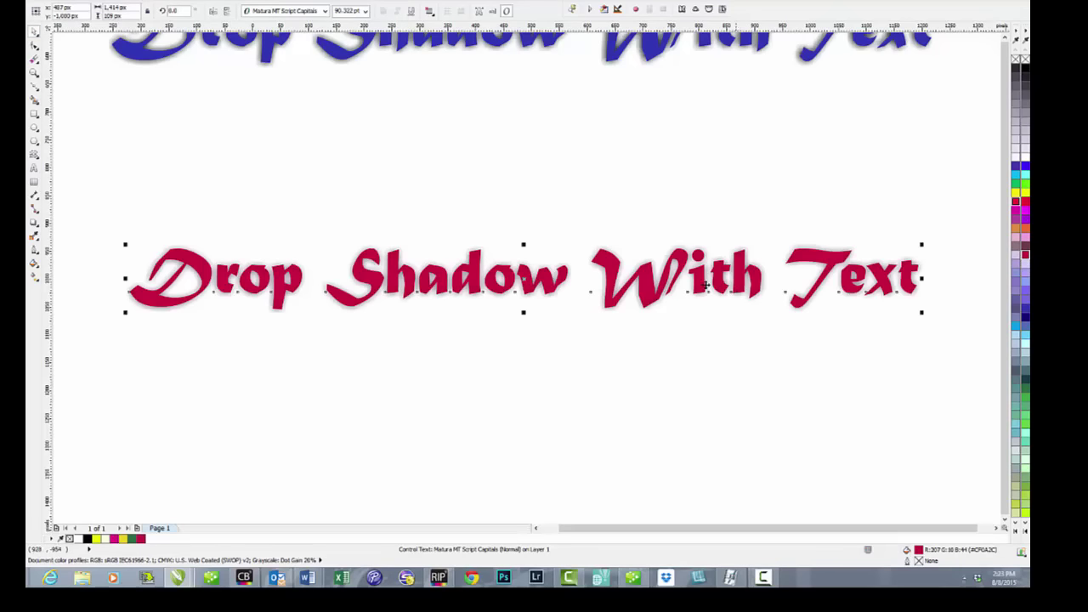
{"action": "left_click", "coordinate": [1025, 228]}
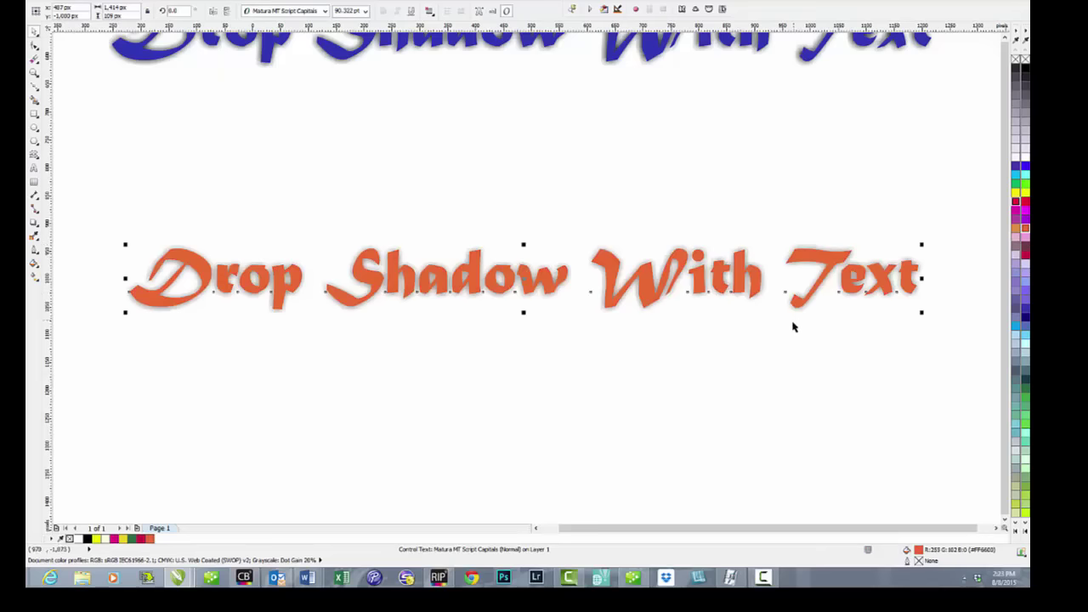
{"action": "left_click", "coordinate": [1024, 68]}
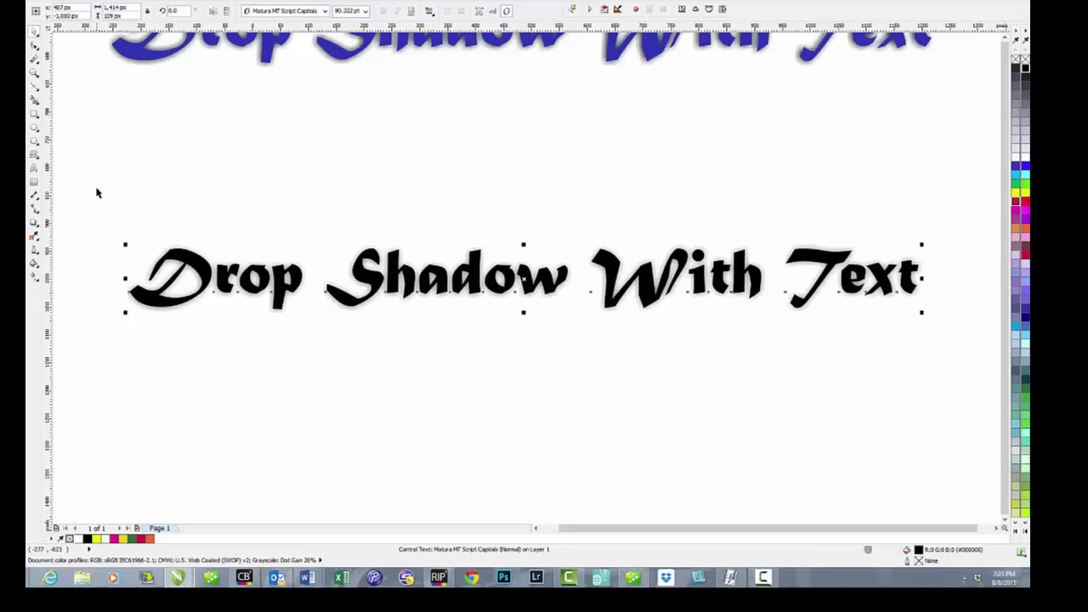
Colour the black text's drop shadow orange via the Shadow color dropdown.
{"action": "left_click", "coordinate": [34, 227]}
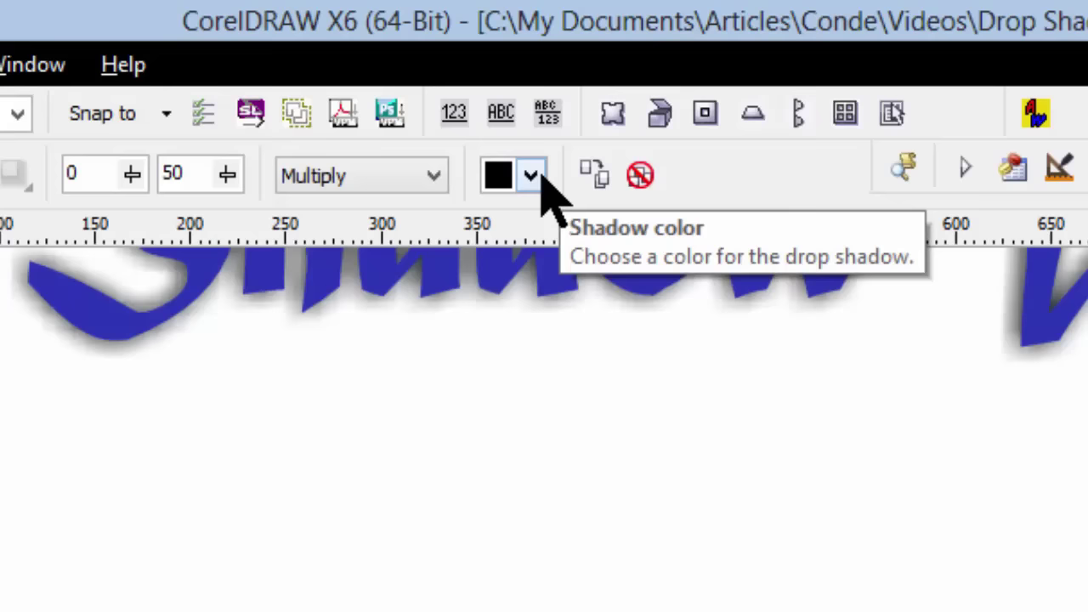
{"action": "left_click", "coordinate": [532, 156]}
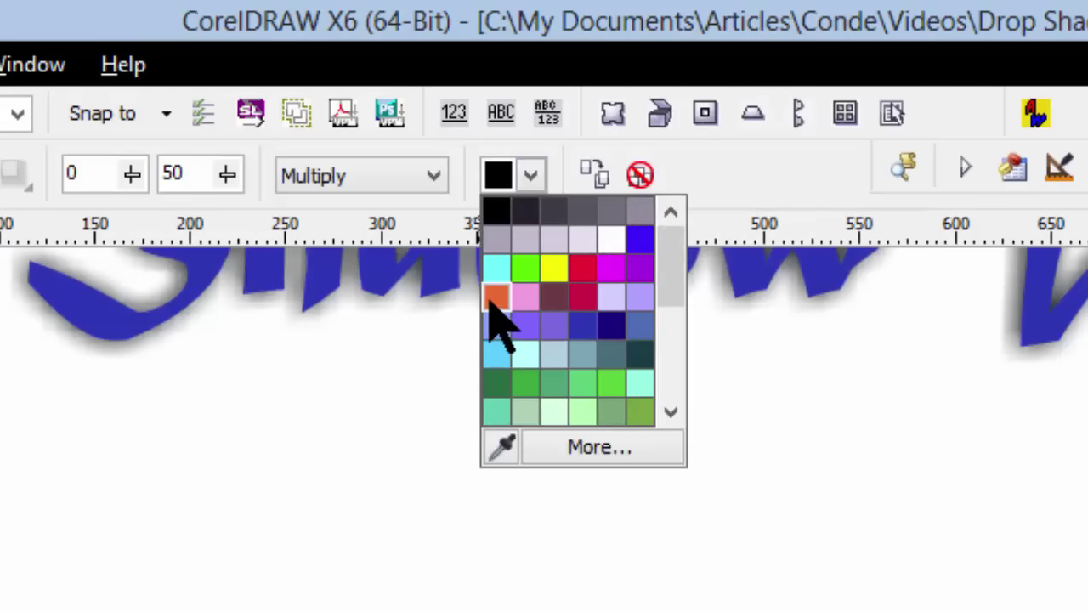
{"action": "left_click", "coordinate": [494, 297]}
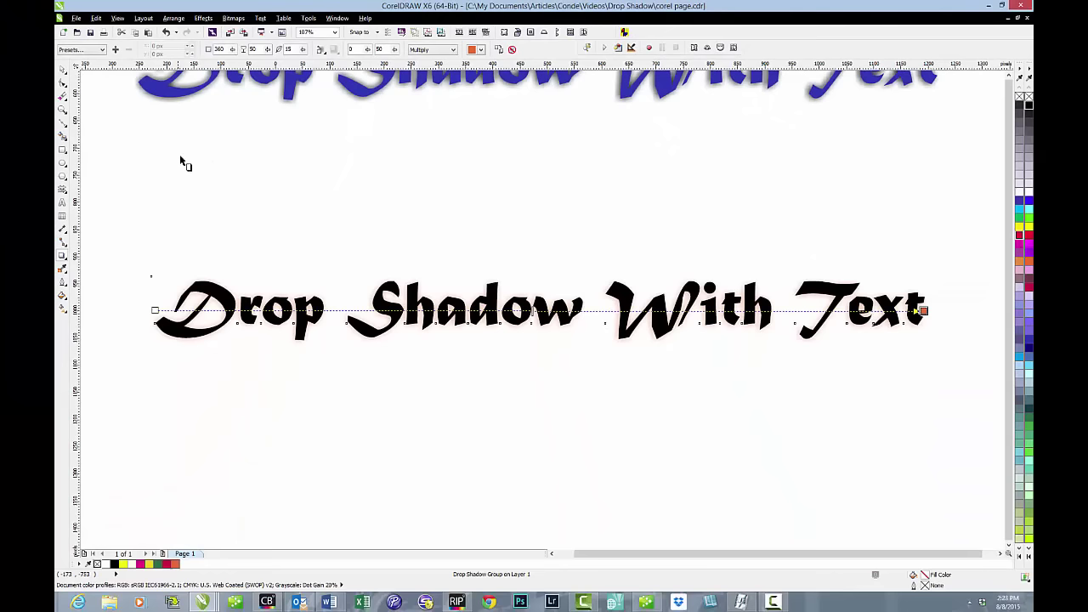
Zoom in to check the orange shadow on 'ro', then recolour the shadow dark green.
{"action": "left_click", "coordinate": [62, 109]}
{"action": "left_click_drag", "start_coordinate": [260, 289], "coordinate": [331, 349]}
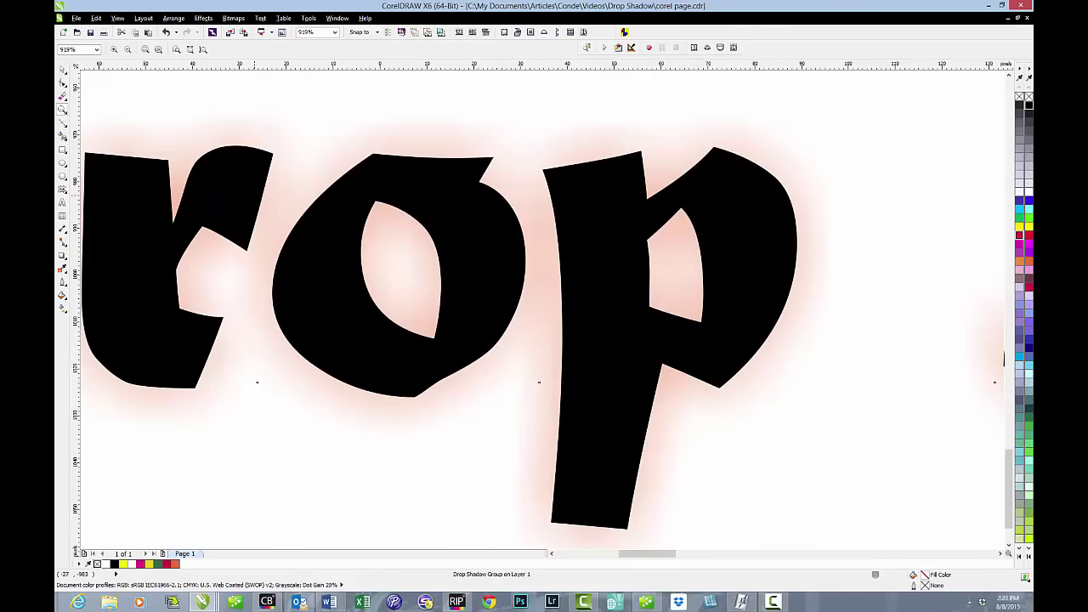
{"action": "left_click", "coordinate": [129, 51]}
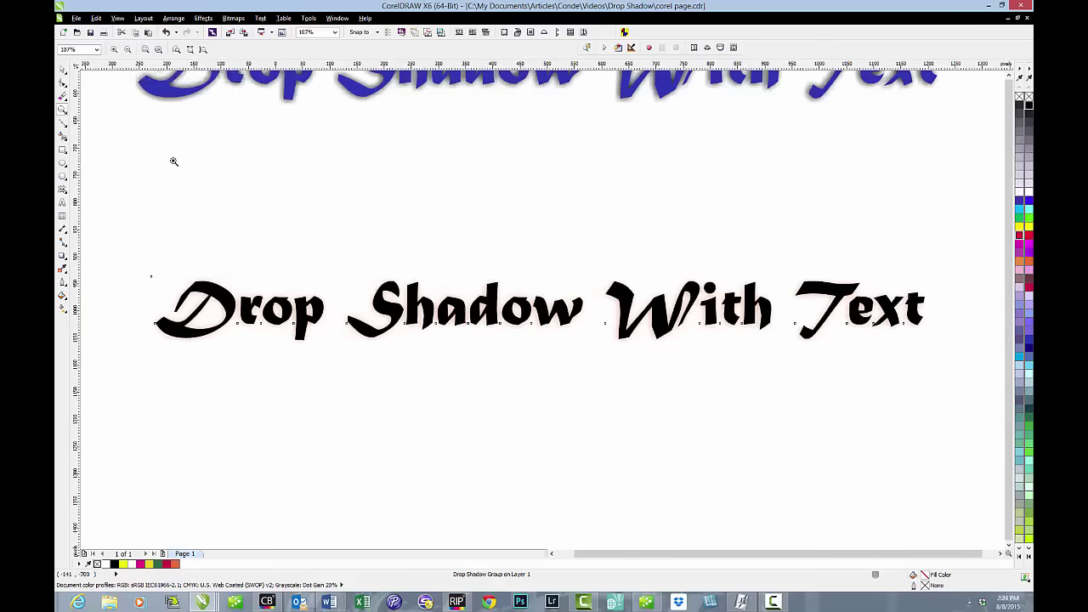
{"action": "left_click", "coordinate": [62, 269]}
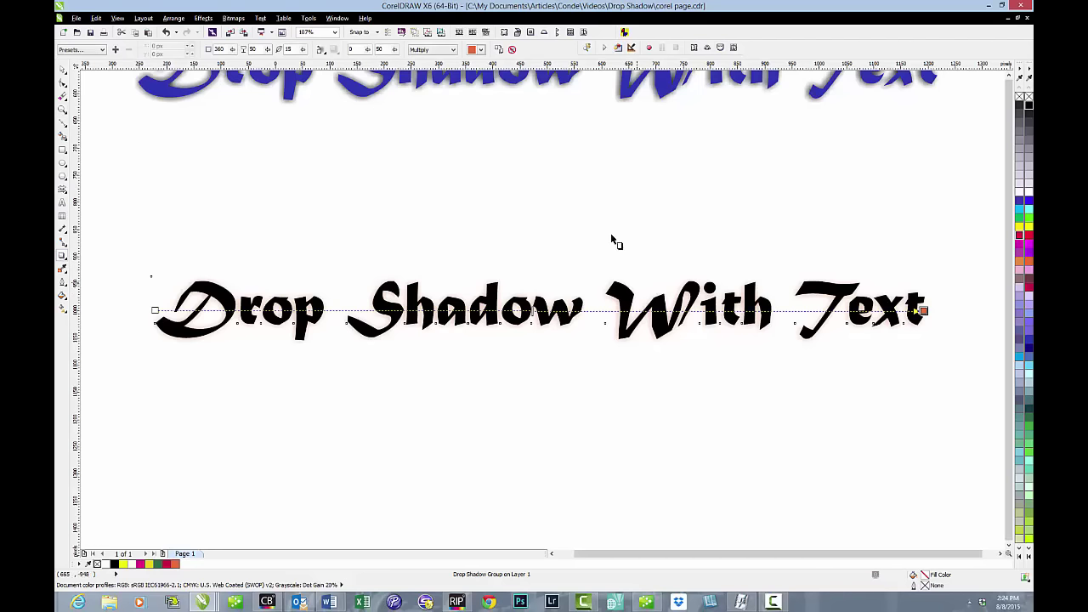
{"action": "left_click", "coordinate": [481, 49]}
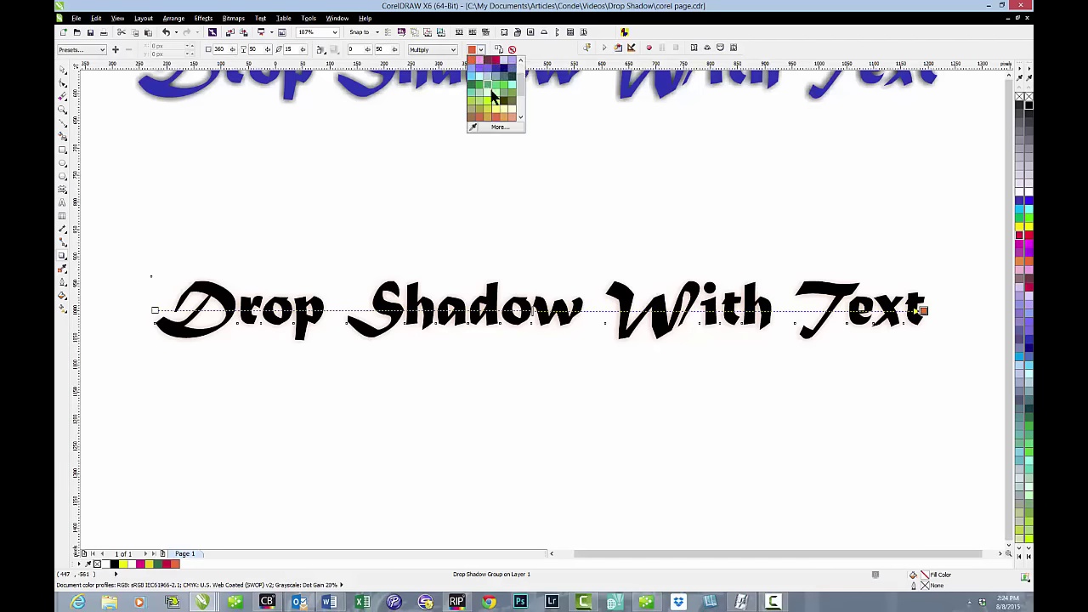
{"action": "left_click", "coordinate": [472, 87]}
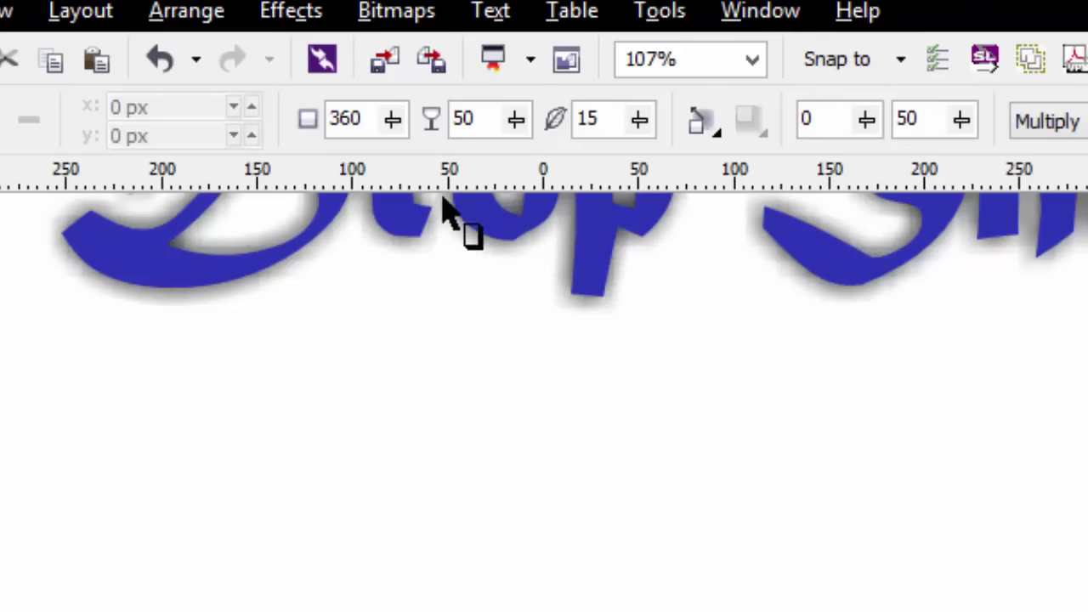
Raise the drop shadow opacity from 50 to 93.
{"action": "left_click", "coordinate": [517, 118]}
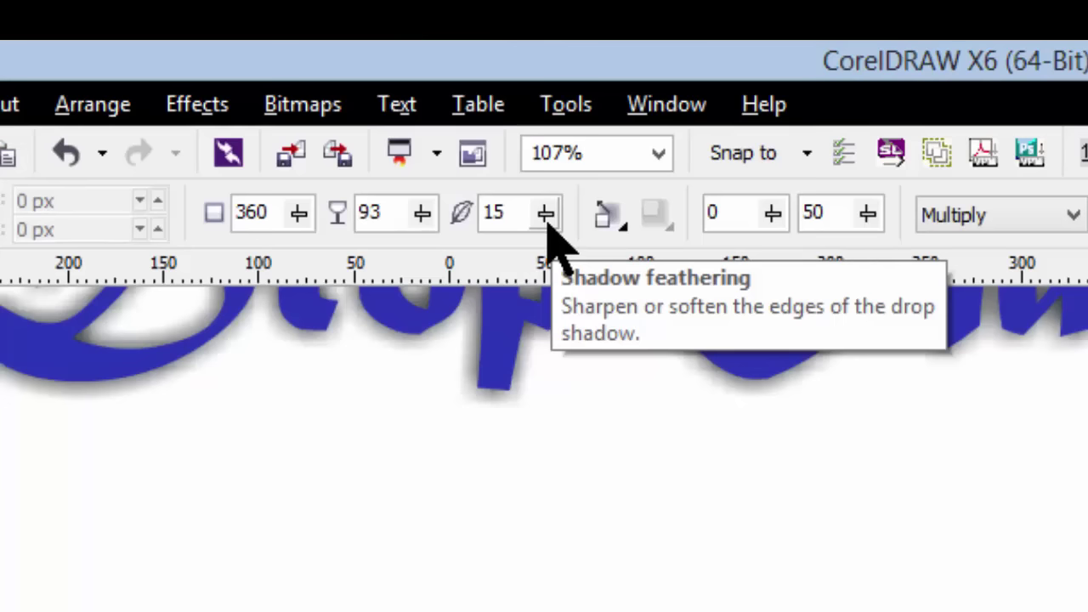
Increase the Shadow feathering value to soften the shadow edges.
{"action": "left_click", "coordinate": [546, 219]}
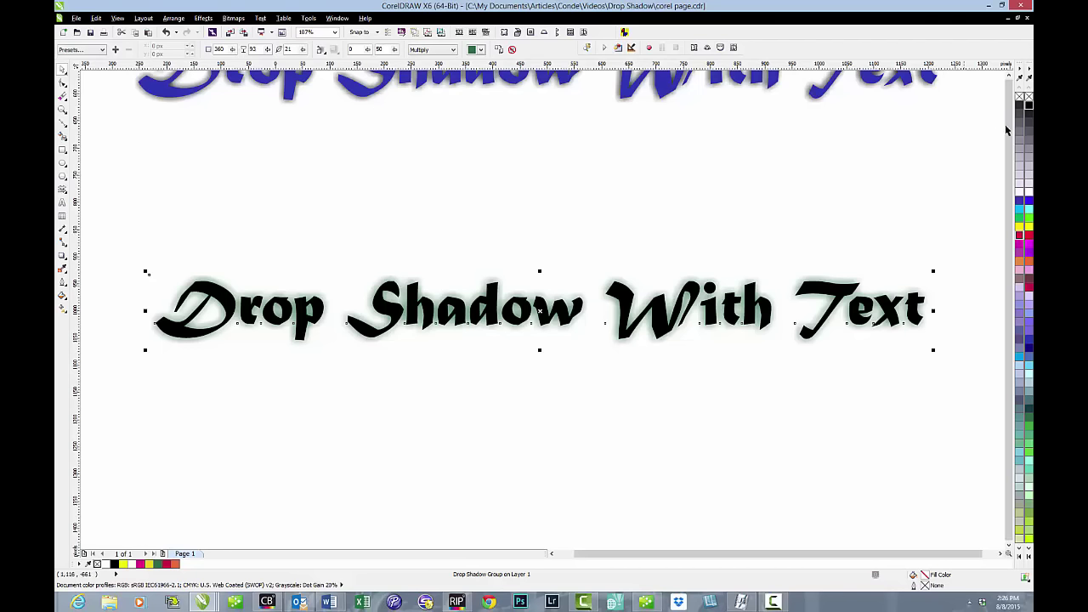
Change the glow's shadow colour from dark green to yellow.
{"action": "left_click", "coordinate": [481, 49]}
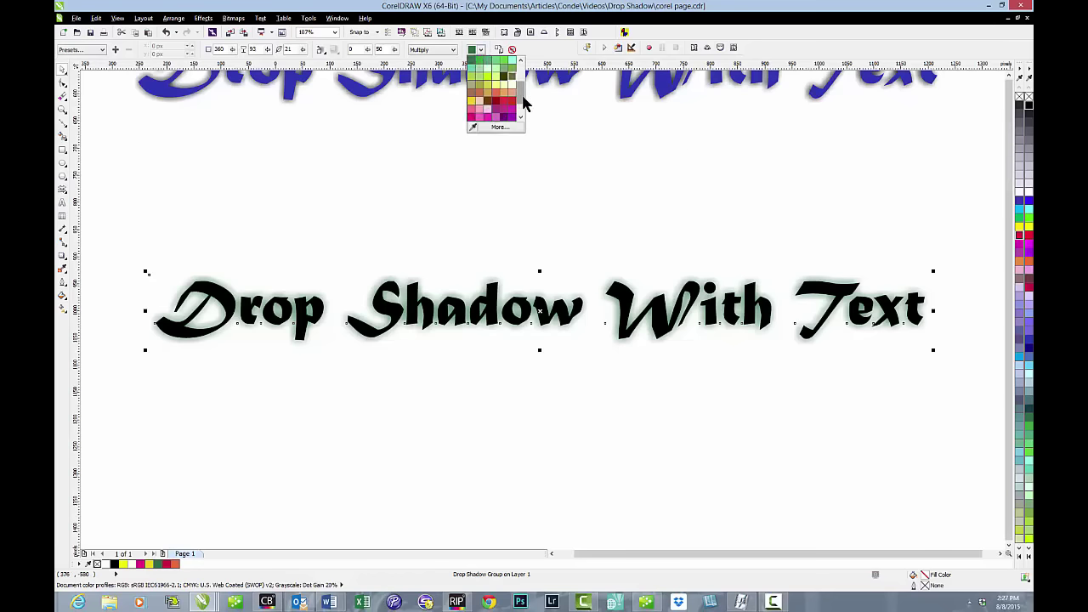
{"action": "left_click", "coordinate": [472, 61]}
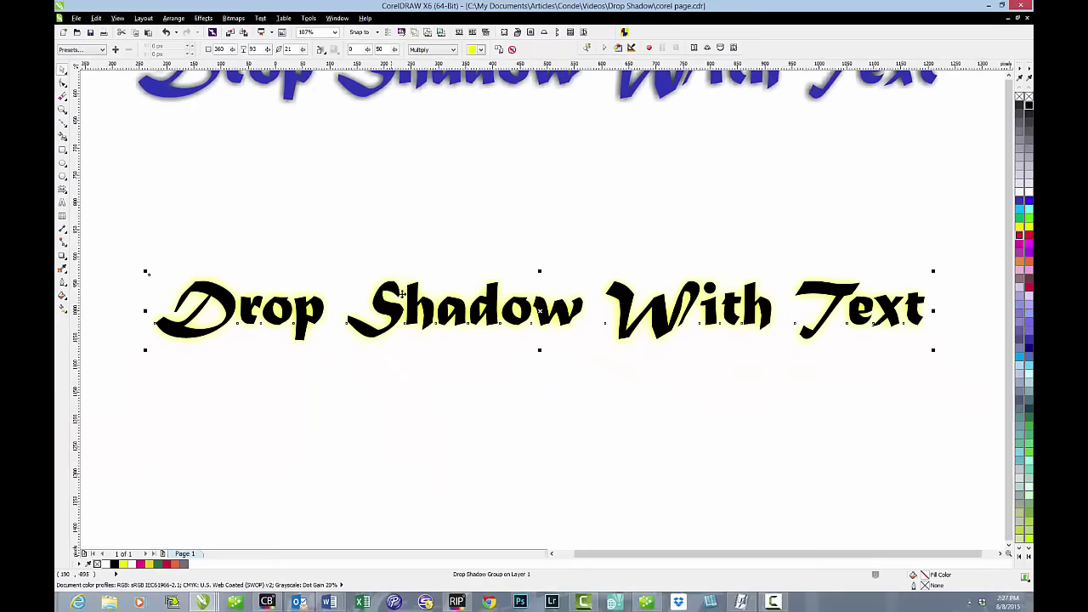
Fill the script text red from the palette after briefly trying yellow.
{"action": "left_click", "coordinate": [436, 295]}
{"action": "left_click", "coordinate": [1028, 226]}
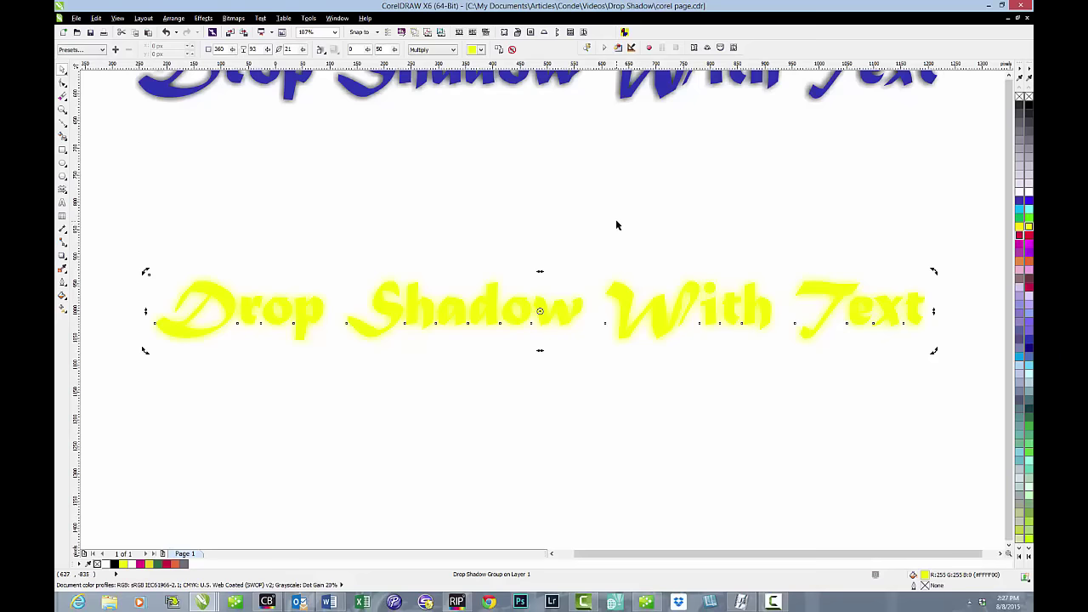
{"action": "left_click", "coordinate": [1028, 234]}
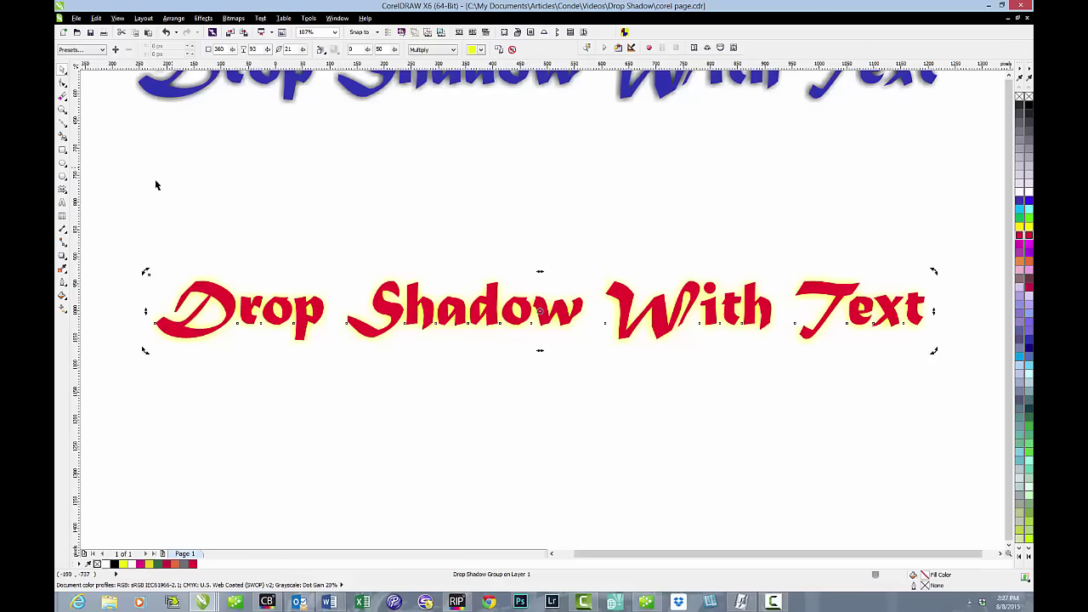
{"action": "left_click", "coordinate": [63, 256]}
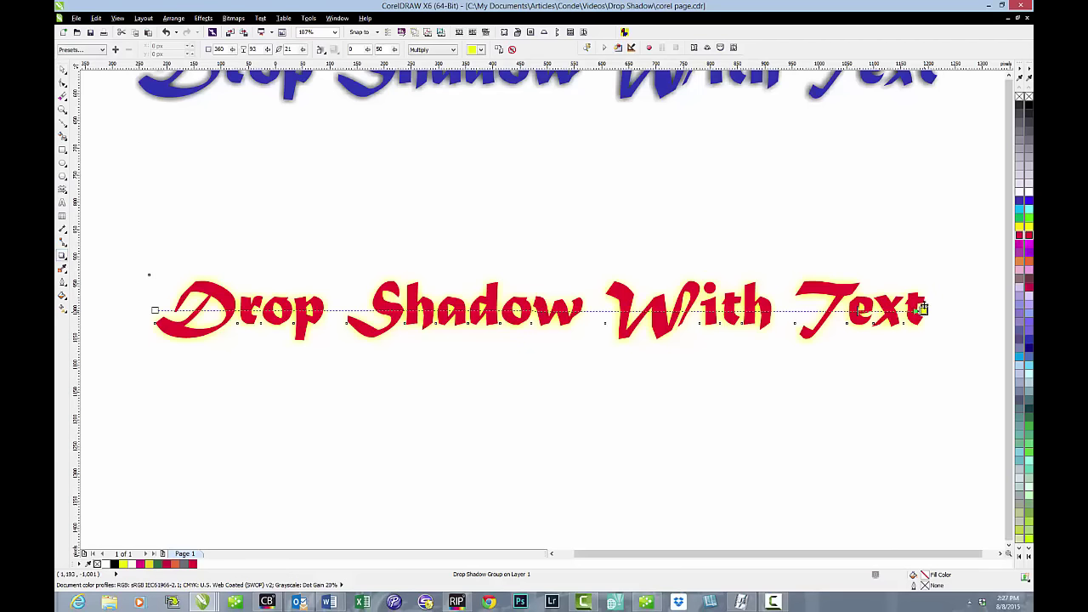
Change the yellow shadow's angle through 0, 45 and 40, finishing at 180.
{"action": "mouse_move", "coordinate": [921, 310]}
{"action": "left_mouse_down"}
{"action": "mouse_move", "coordinate": [920, 263]}
{"action": "mouse_move", "coordinate": [924, 310]}
{"action": "left_mouse_up"}
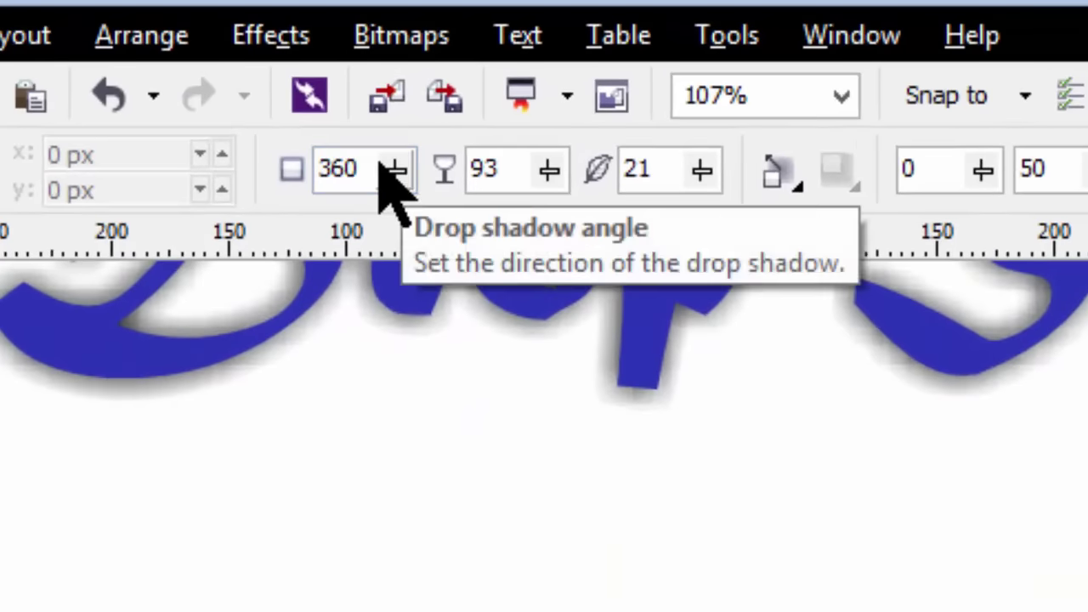
{"action": "left_click_drag", "start_coordinate": [388, 174], "coordinate": [391, 212]}
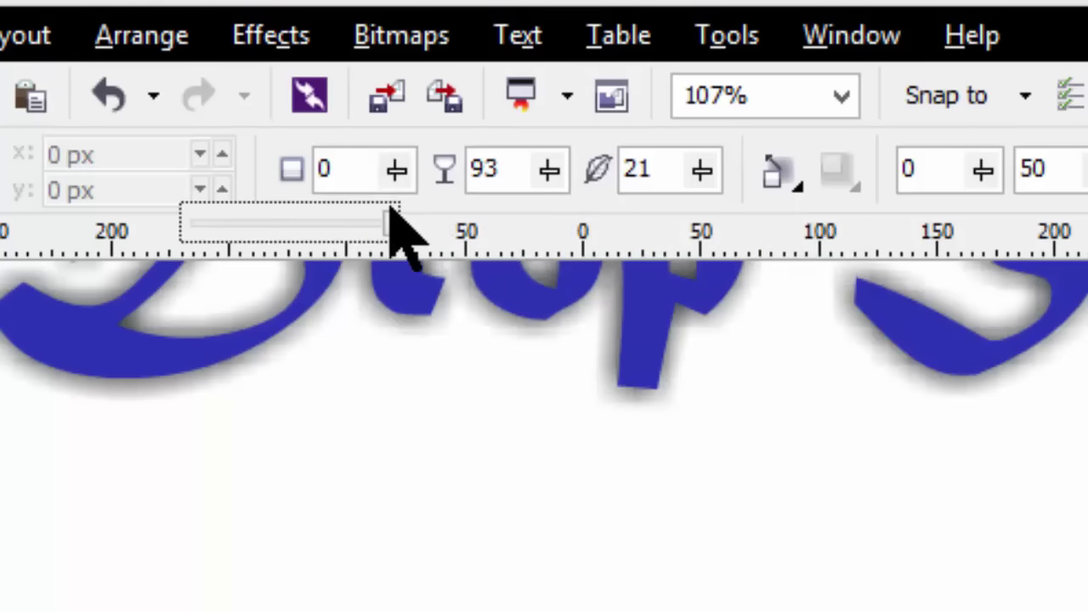
{"action": "left_click", "coordinate": [335, 175]}
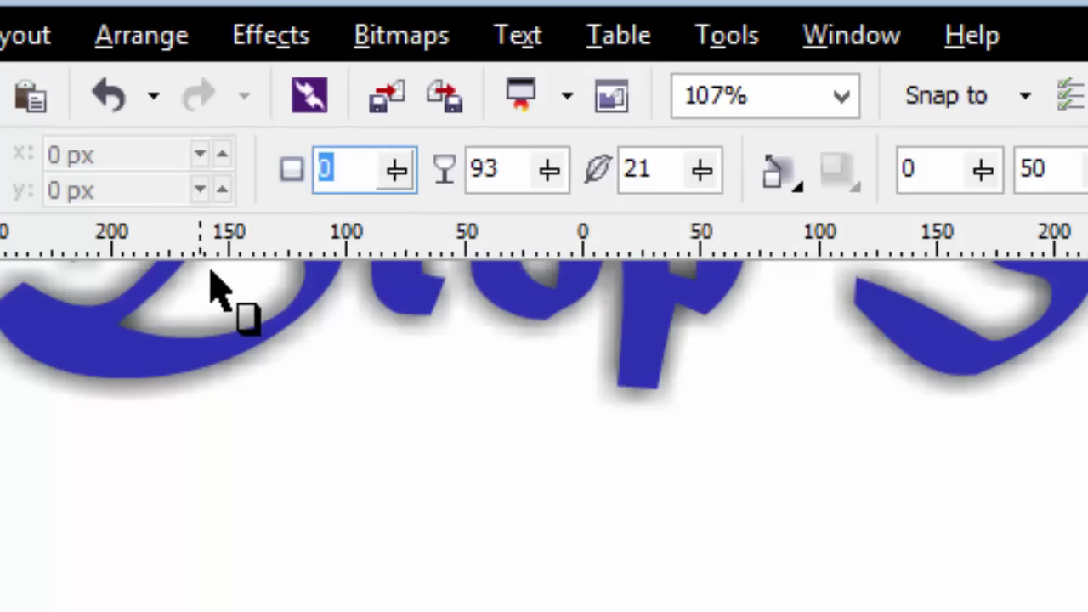
{"action": "type", "text": "45"}
{"action": "key", "text": "Return"}
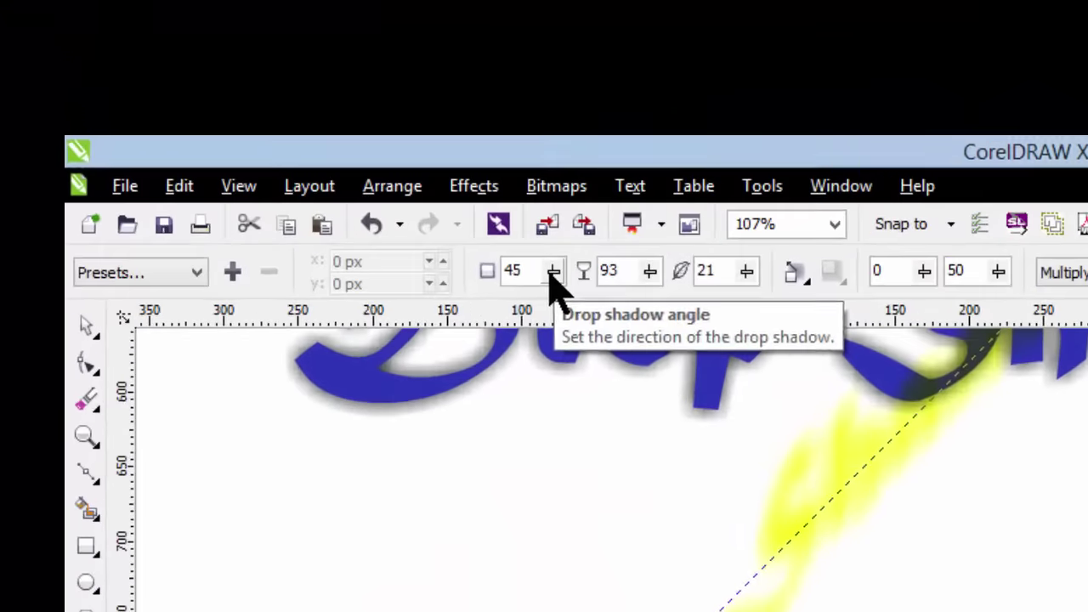
{"action": "left_click_drag", "start_coordinate": [392, 168], "coordinate": [387, 169]}
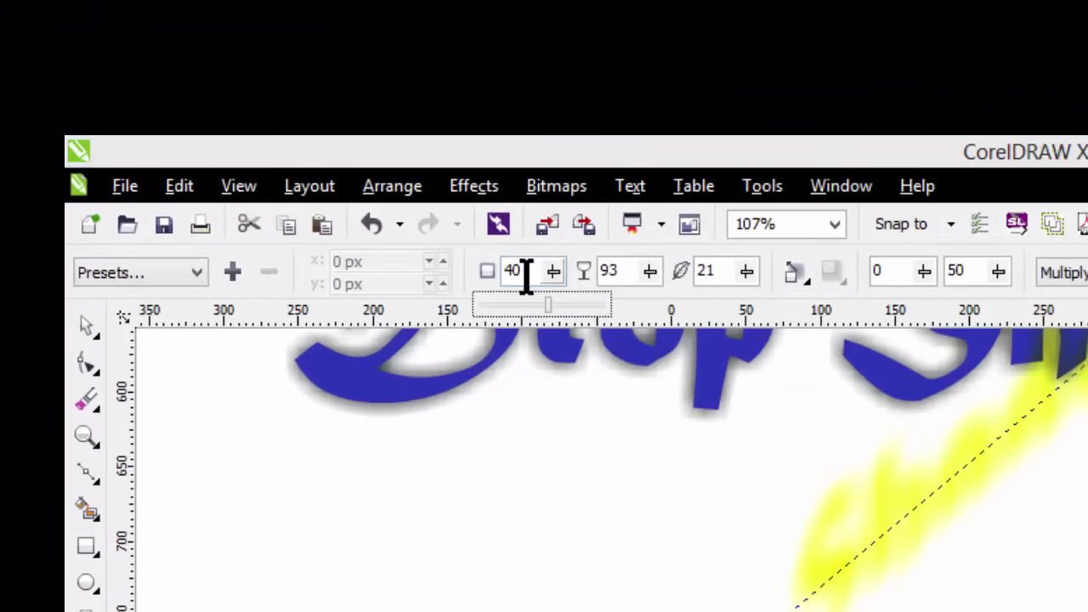
{"action": "left_click", "coordinate": [517, 273]}
{"action": "type", "text": "180"}
{"action": "key", "text": "Return"}
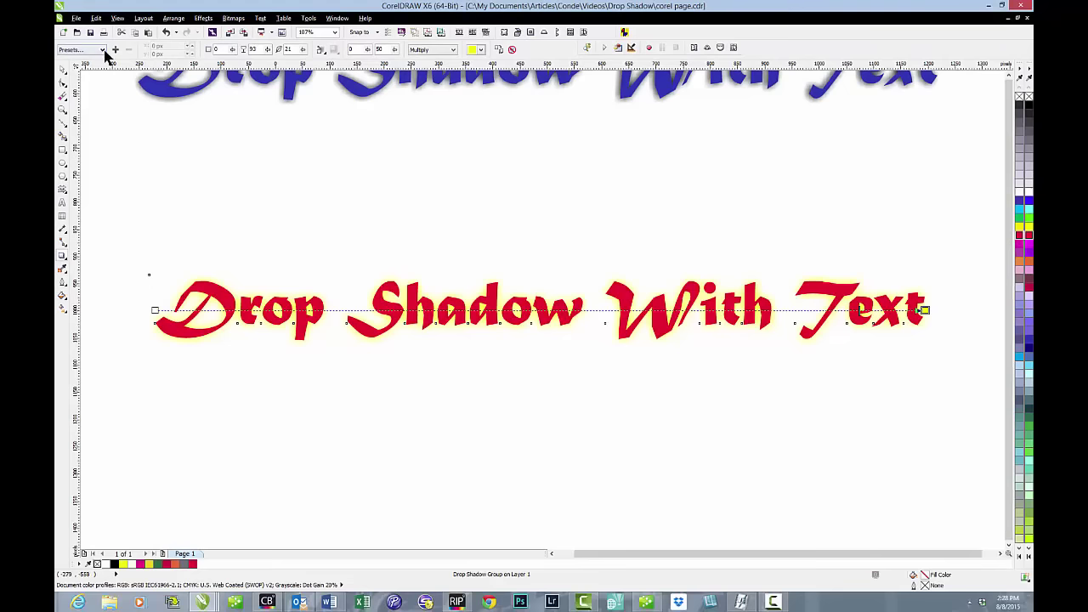
Apply the Flat Top Right, Flat Bottom Right, then a Perspective shadow preset.
{"action": "left_click", "coordinate": [104, 54]}
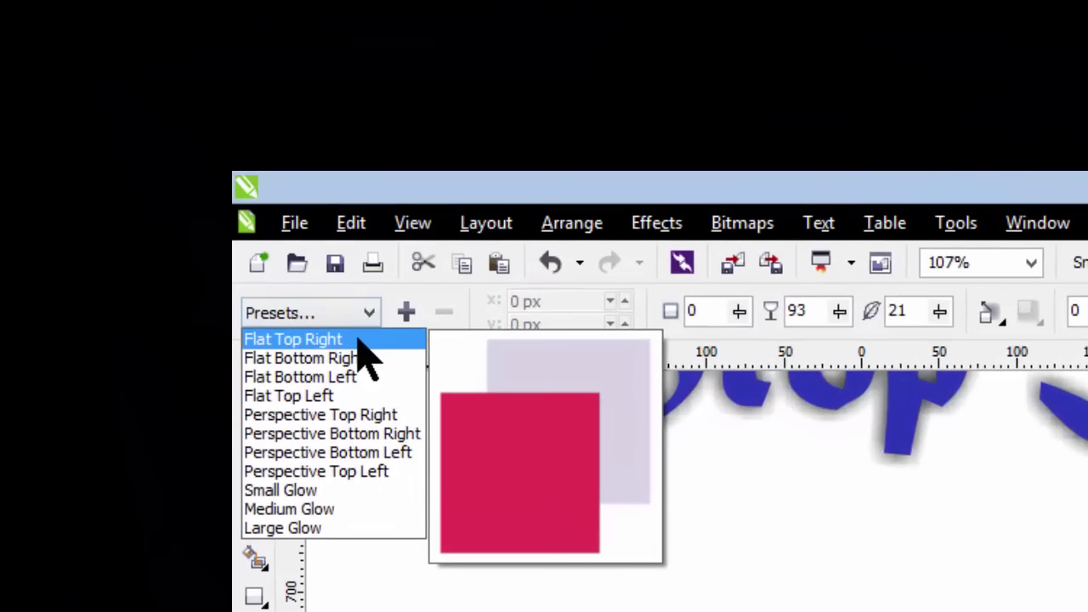
{"action": "left_click", "coordinate": [359, 340]}
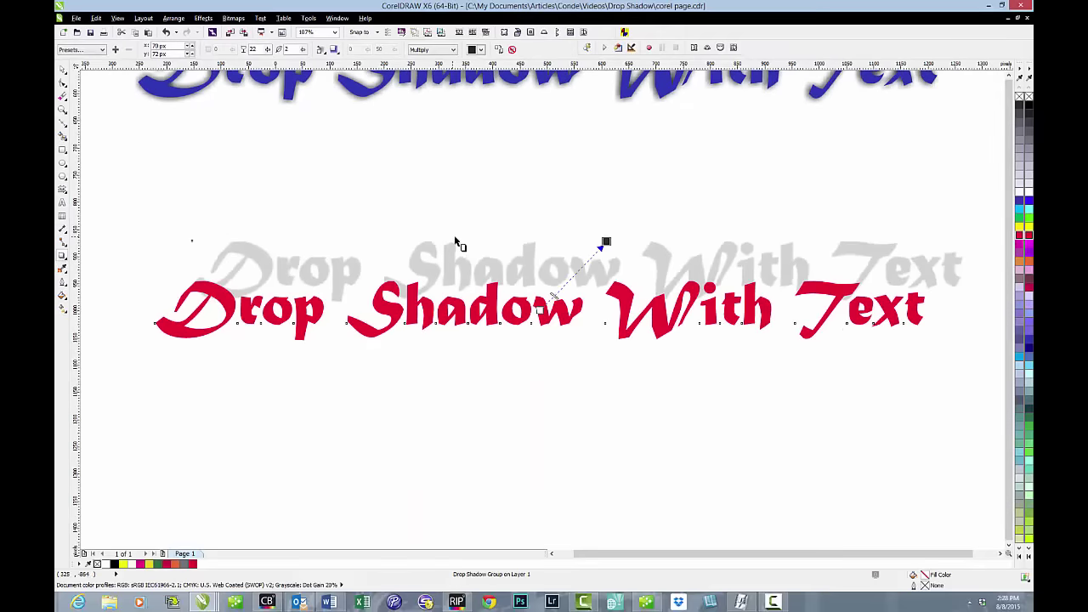
{"action": "left_click", "coordinate": [102, 49]}
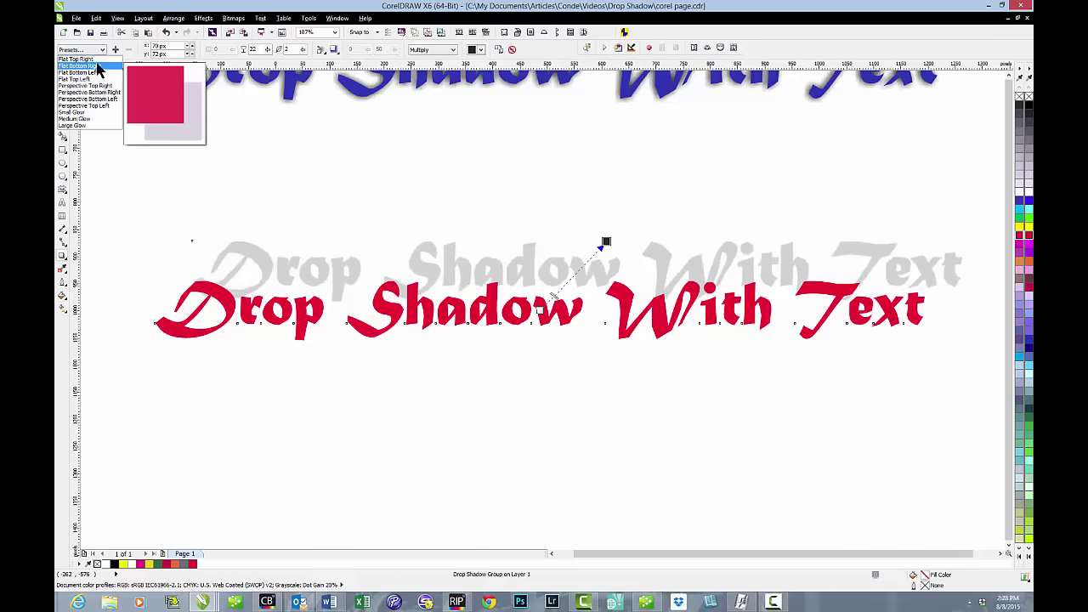
{"action": "left_click", "coordinate": [96, 66]}
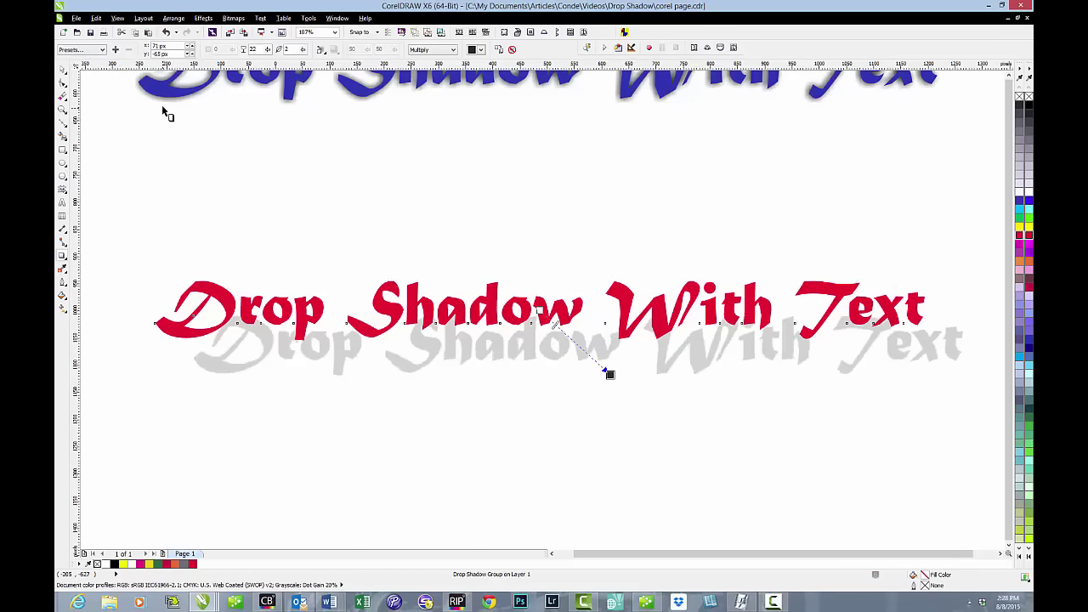
{"action": "left_click", "coordinate": [102, 49]}
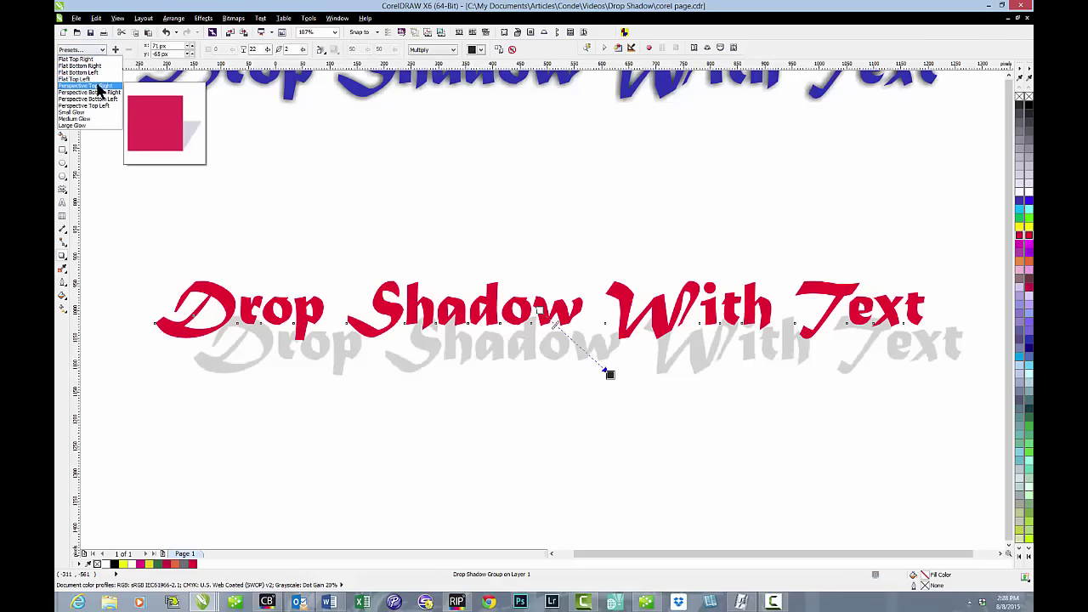
{"action": "left_click", "coordinate": [98, 88]}
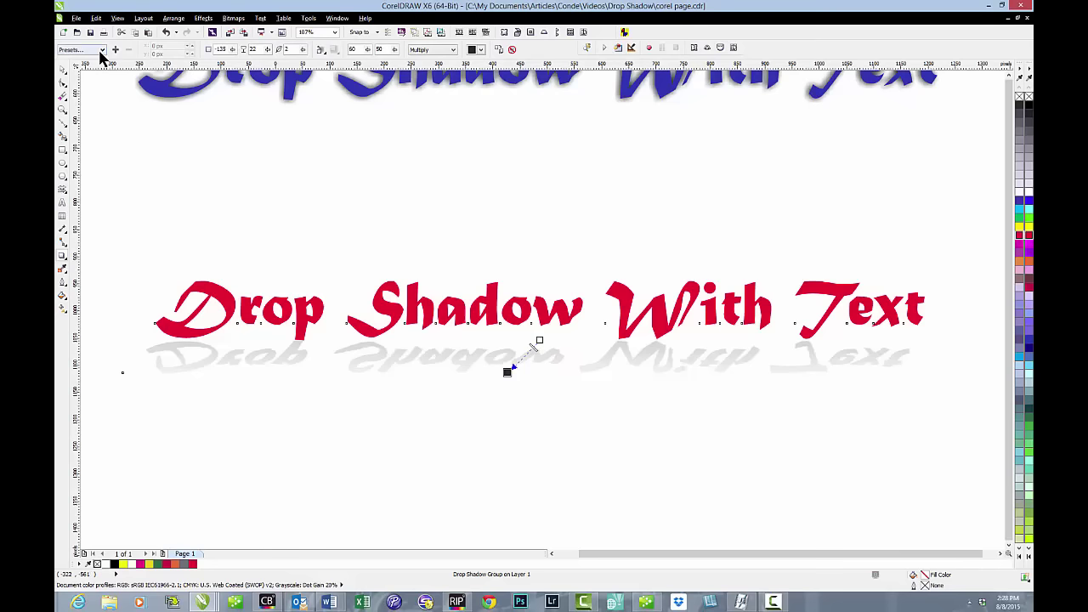
Apply the Small Glow shadow preset to the red text.
{"action": "left_click", "coordinate": [101, 51]}
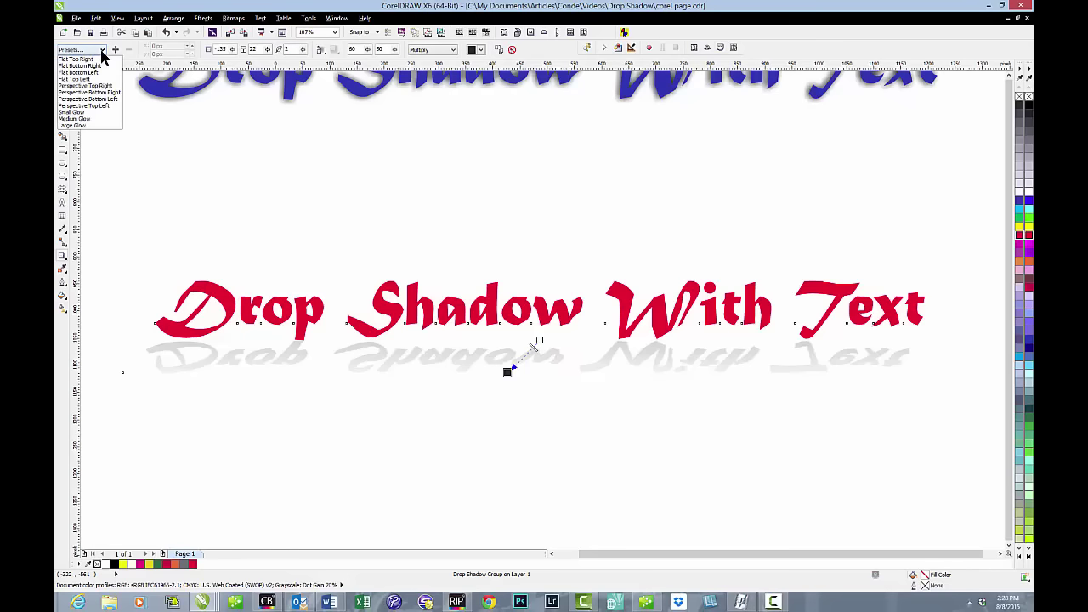
{"action": "left_click", "coordinate": [97, 113]}
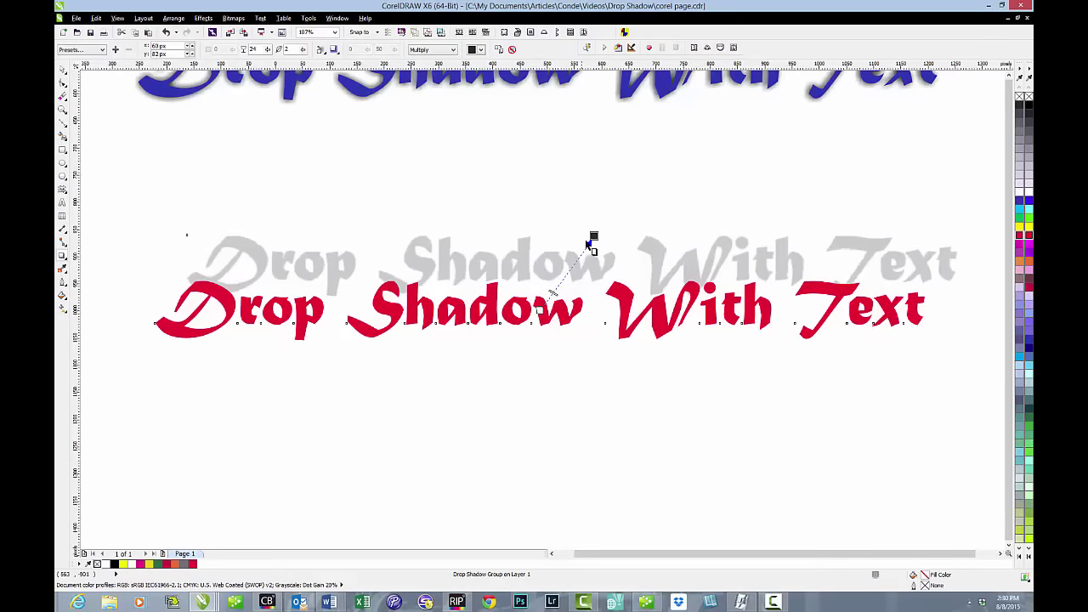
Draw a fresh shadow from the red text and nudge it close behind the letters.
{"action": "left_click", "coordinate": [583, 260]}
{"action": "left_click_drag", "start_coordinate": [577, 283], "coordinate": [559, 296]}
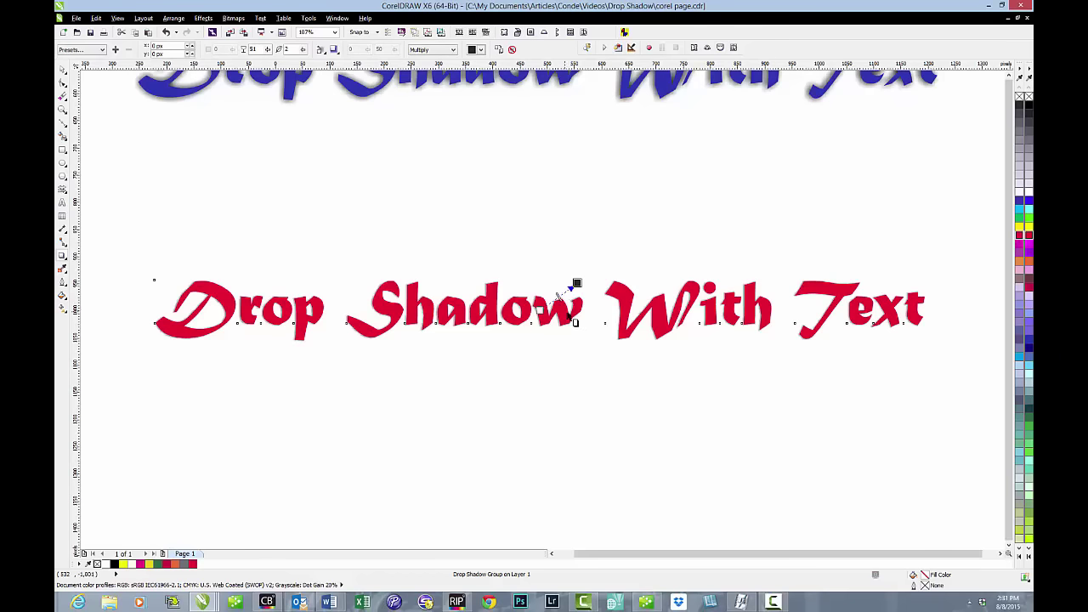
{"action": "left_click_drag", "start_coordinate": [575, 283], "coordinate": [569, 281]}
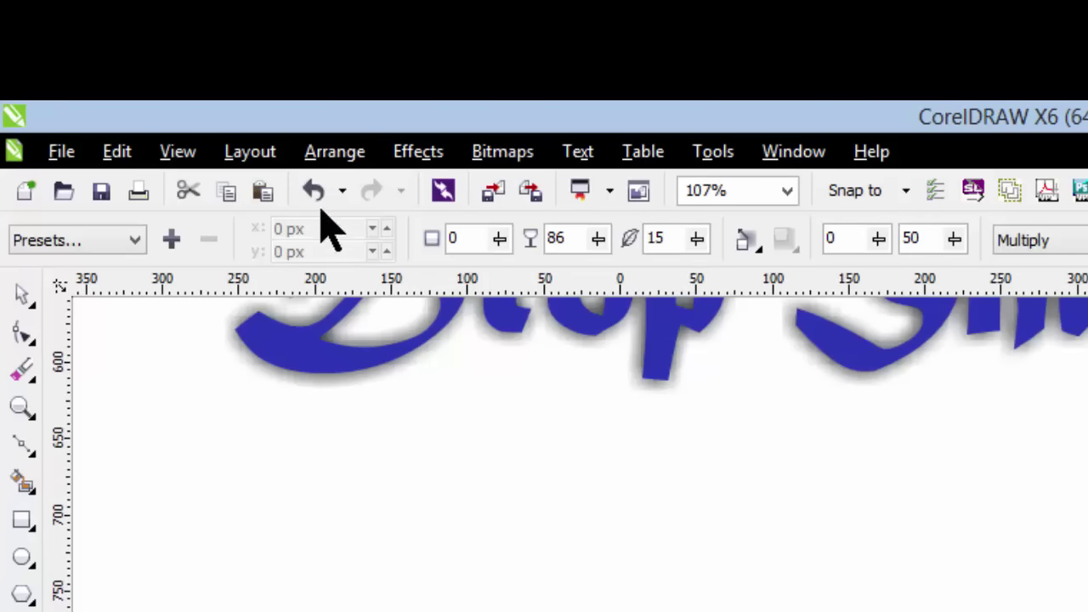
Break the drop shadow group apart from the Arrange menu.
{"action": "left_click", "coordinate": [328, 158]}
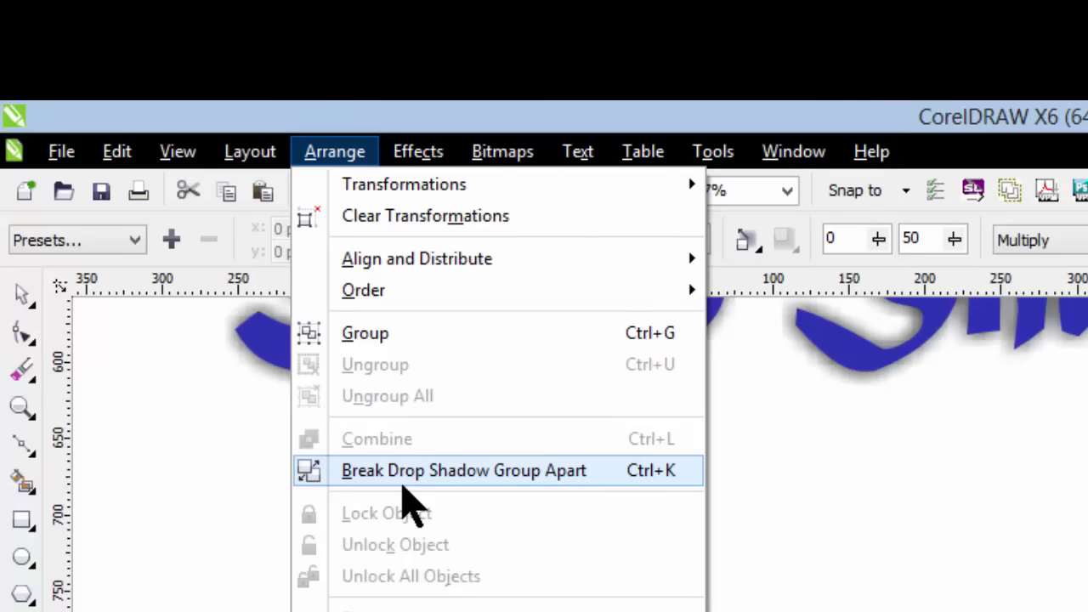
{"action": "left_click", "coordinate": [402, 474]}
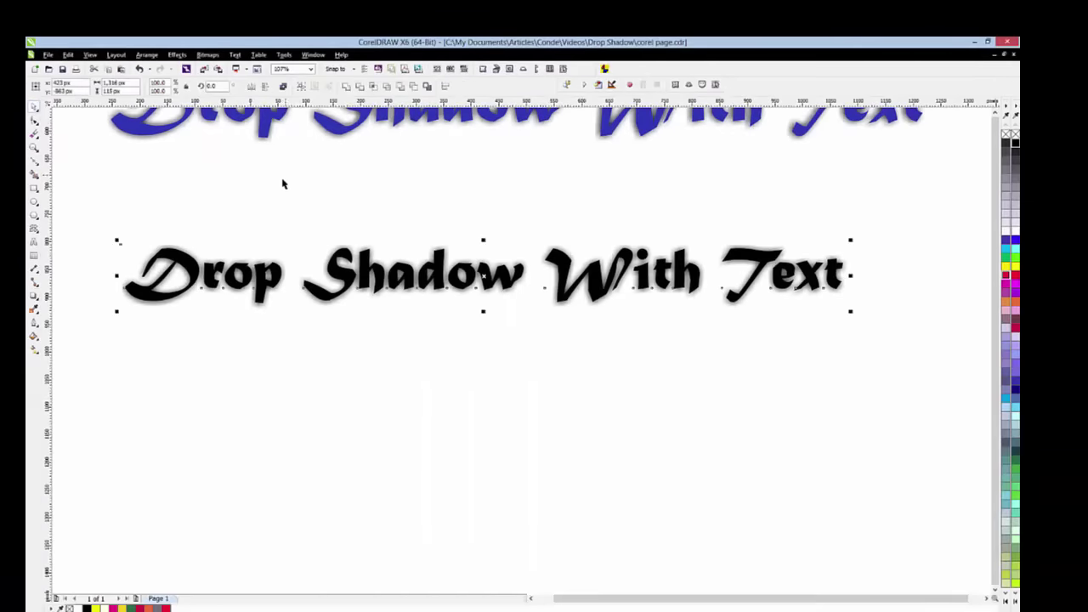
Pull the black text apart from its blurred shadow, leaving the text just below it.
{"action": "left_click_drag", "start_coordinate": [407, 280], "coordinate": [408, 347]}
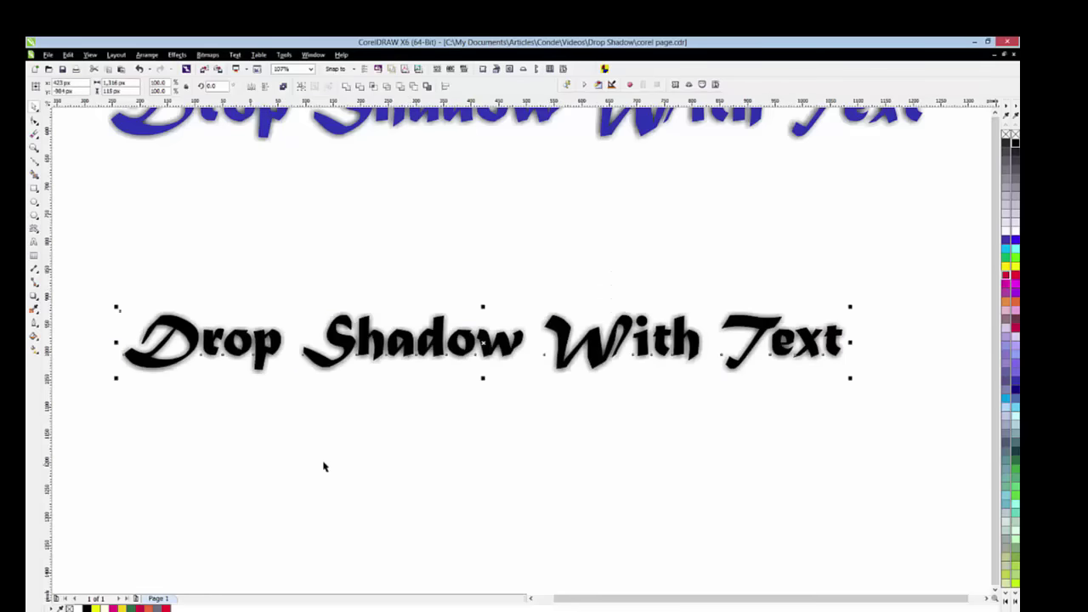
{"action": "key", "text": "ctrl+k"}
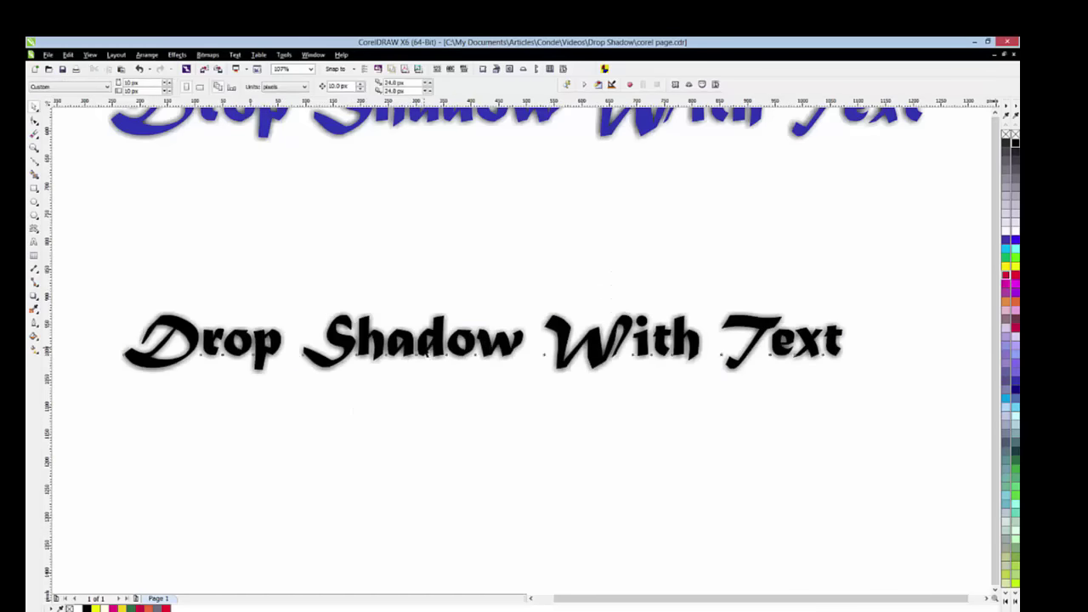
{"action": "left_click_drag", "start_coordinate": [474, 349], "coordinate": [468, 403]}
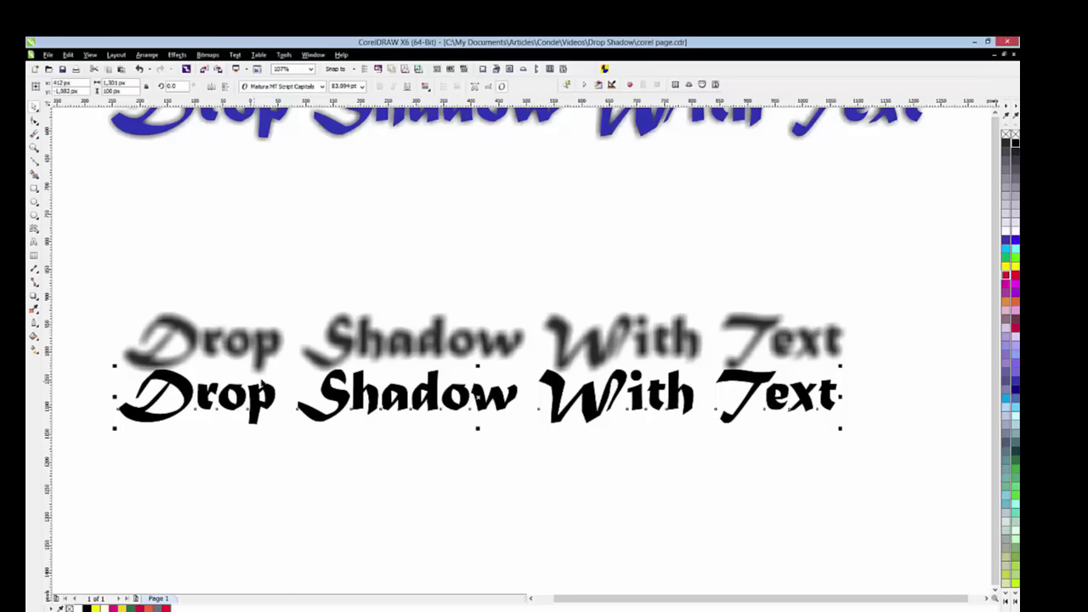
{"action": "left_click_drag", "start_coordinate": [393, 351], "coordinate": [396, 284]}
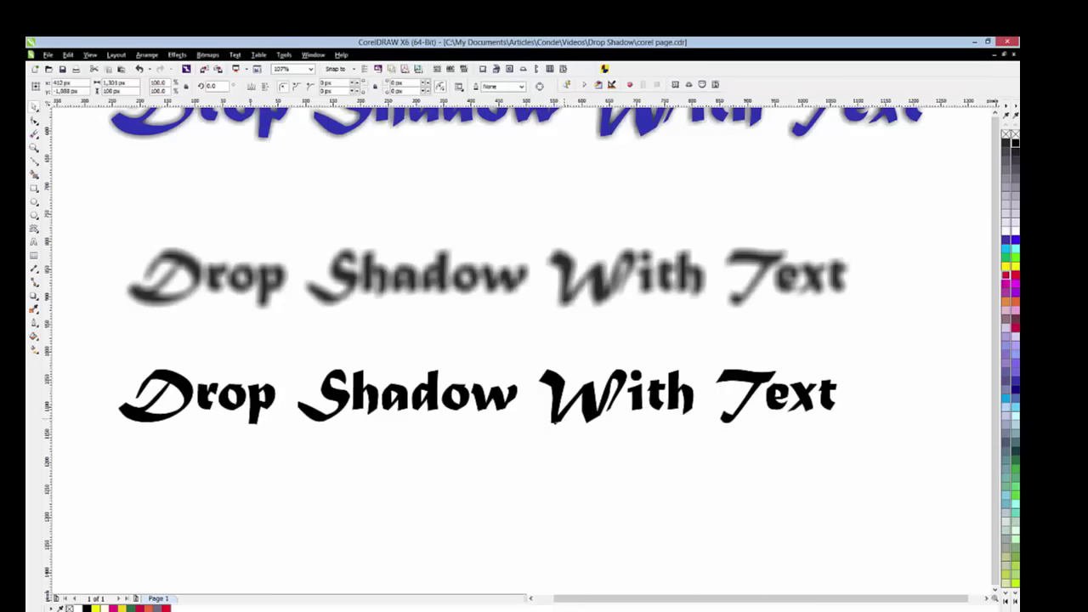
{"action": "left_click_drag", "start_coordinate": [553, 408], "coordinate": [561, 276]}
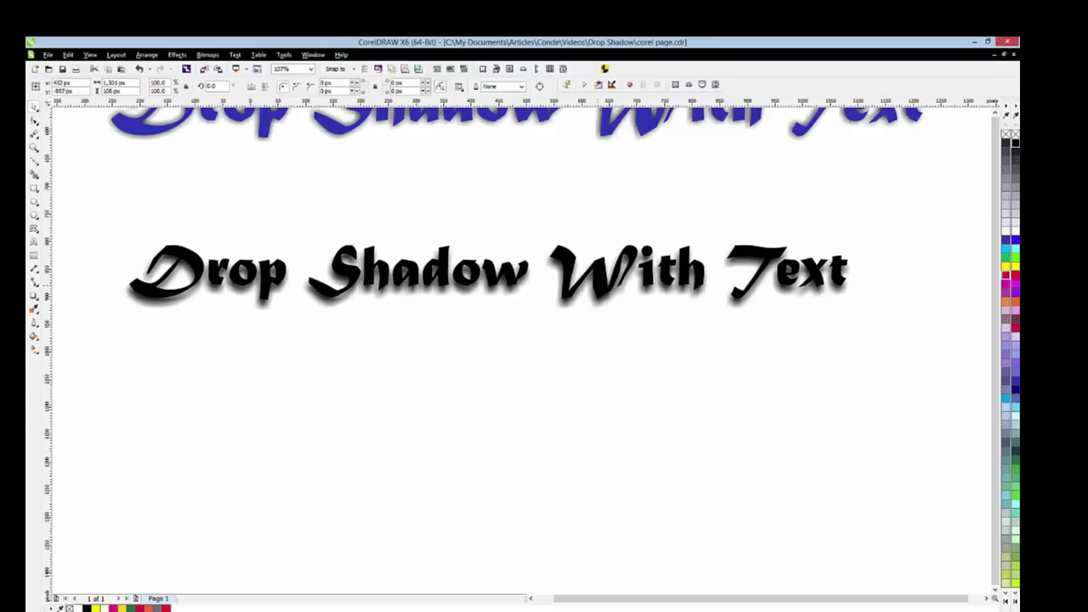
{"action": "left_click_drag", "start_coordinate": [598, 311], "coordinate": [598, 401]}
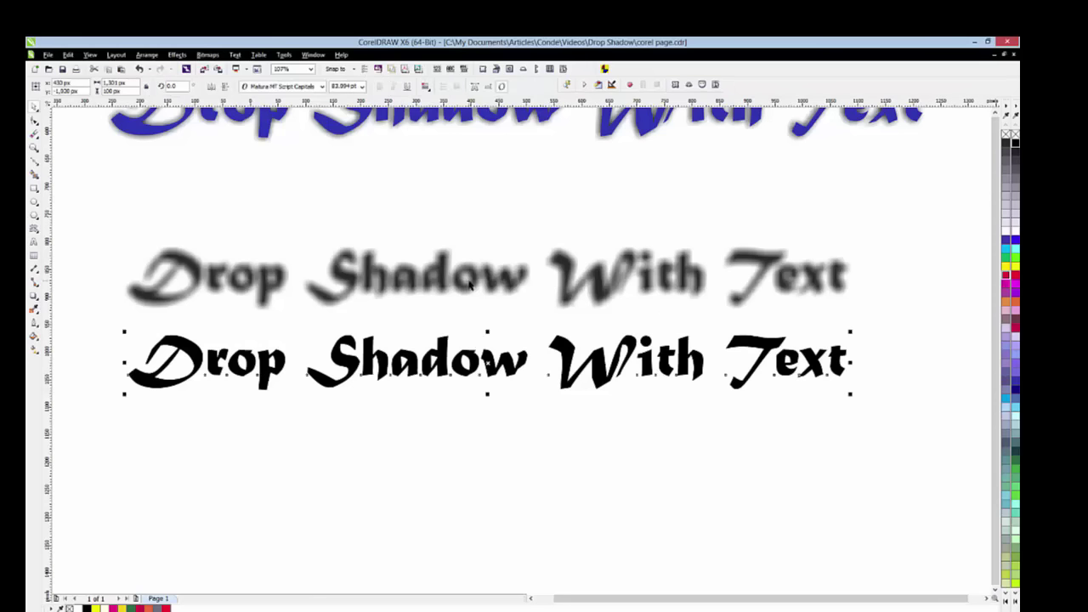
{"action": "left_click", "coordinate": [487, 211]}
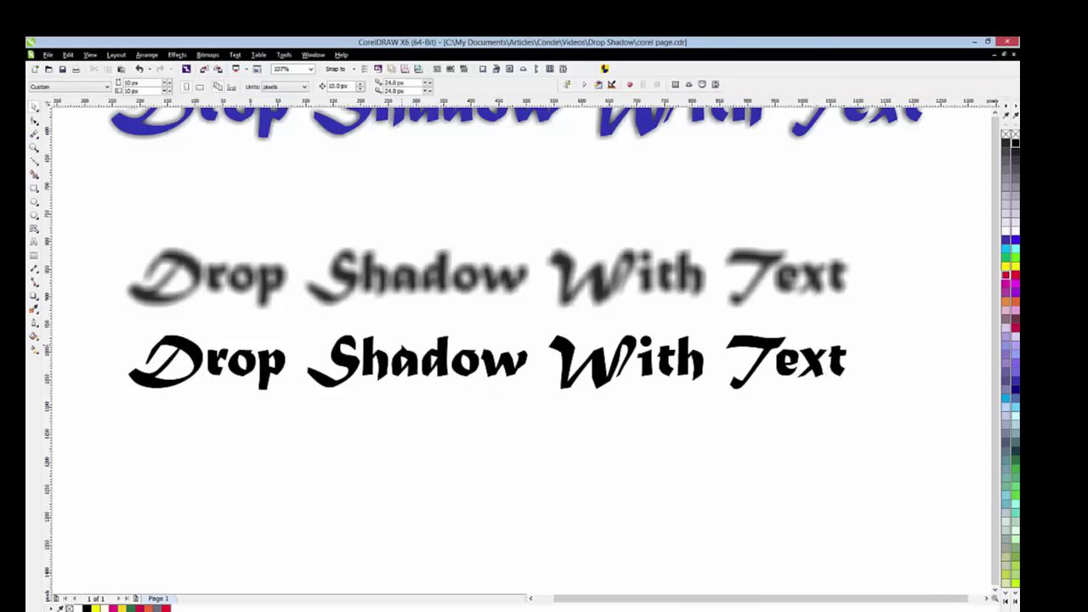